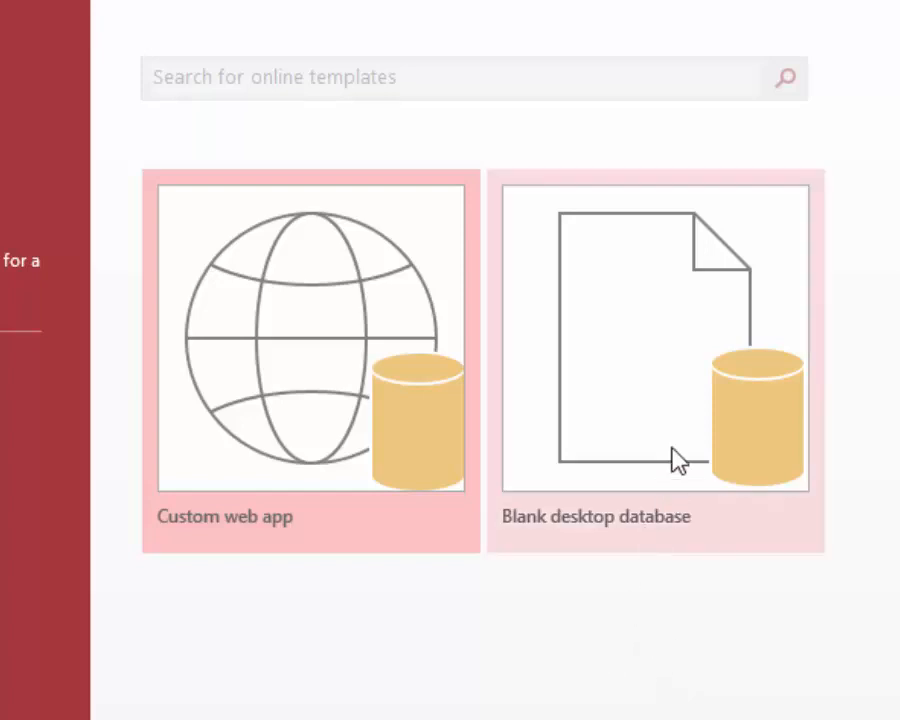
Create a blank desktop database named SCHOOL, stored in the Desktop folder.
click(640, 408)
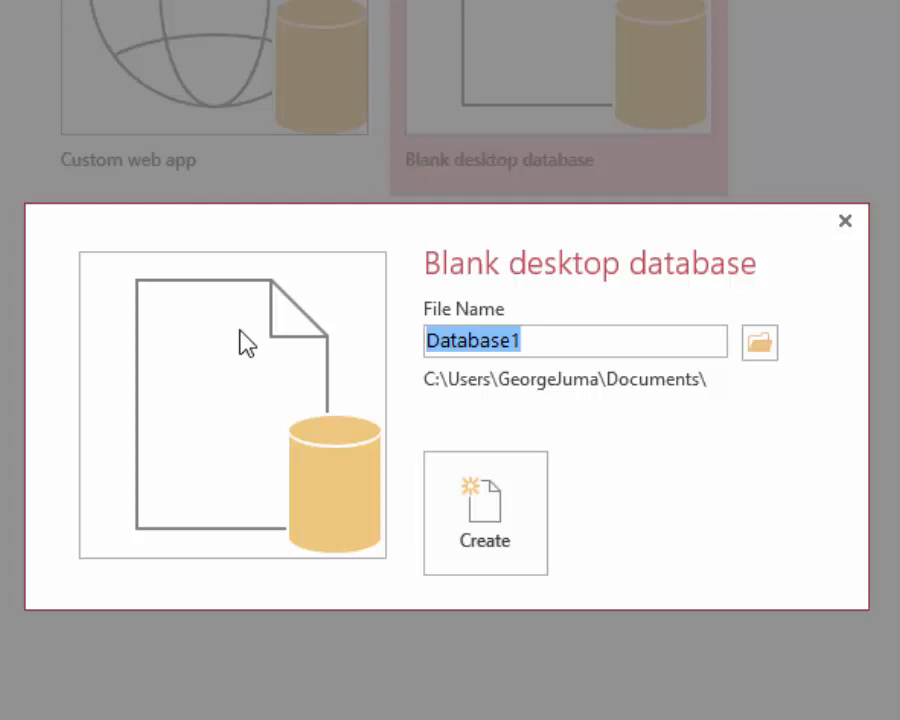
text(SCHOOL)
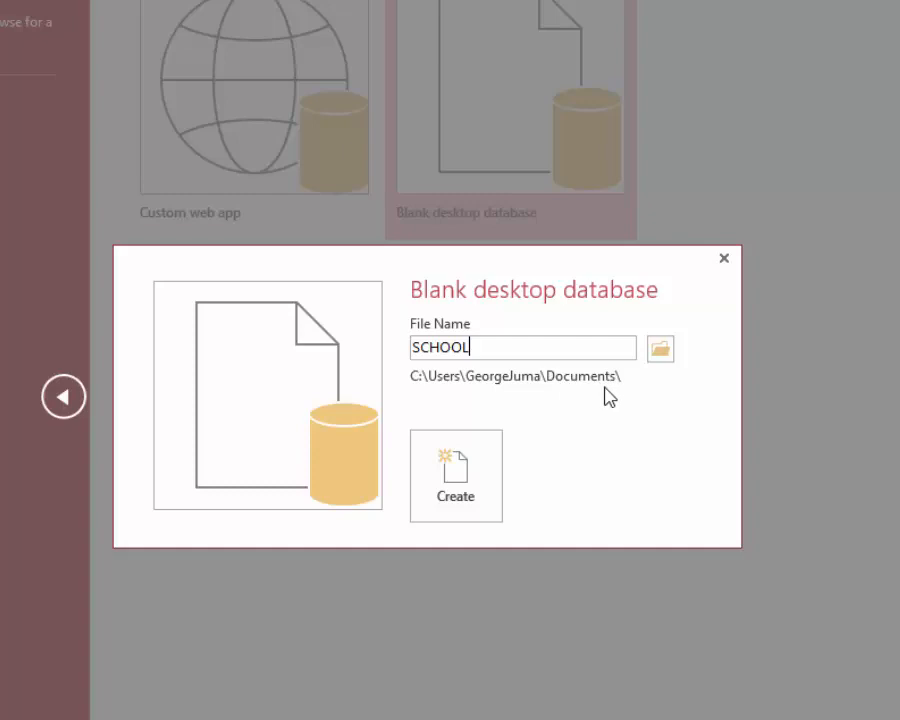
click(662, 352)
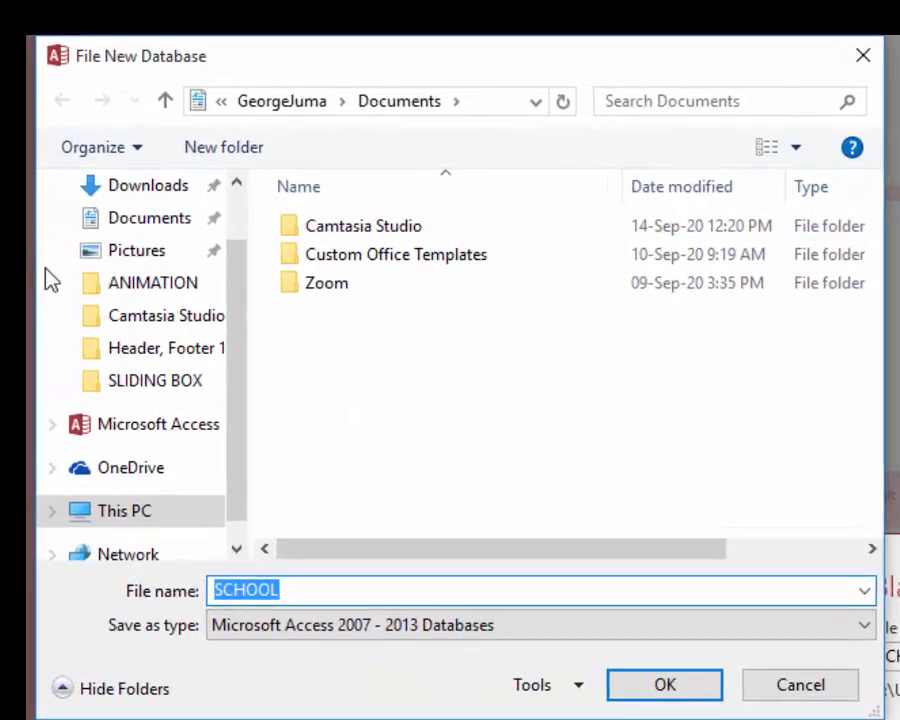
scroll(155, 212, up, 1)
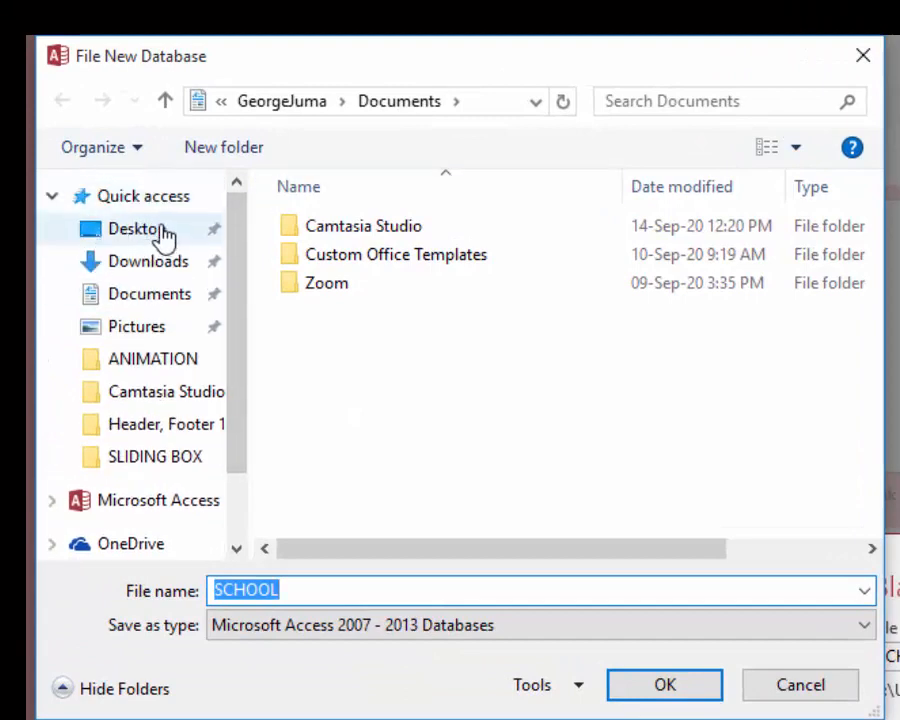
click(165, 233)
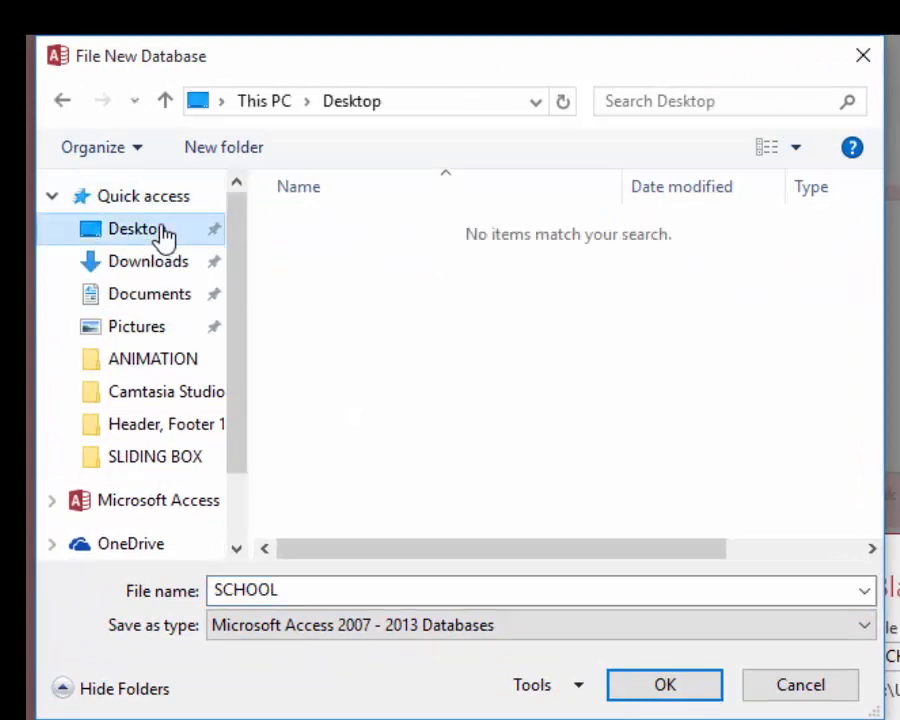
click(665, 686)
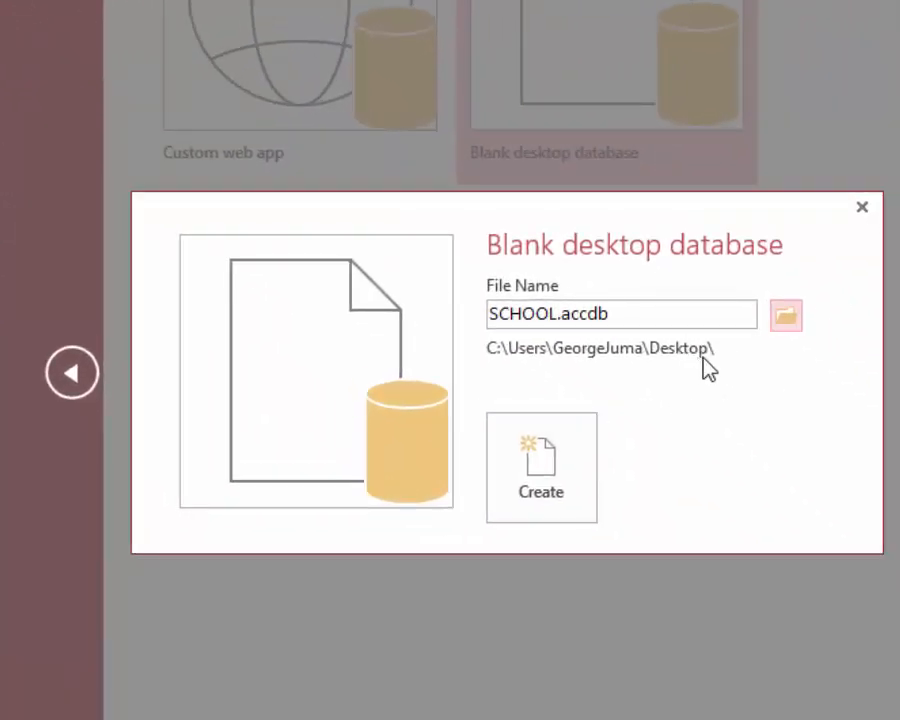
click(541, 458)
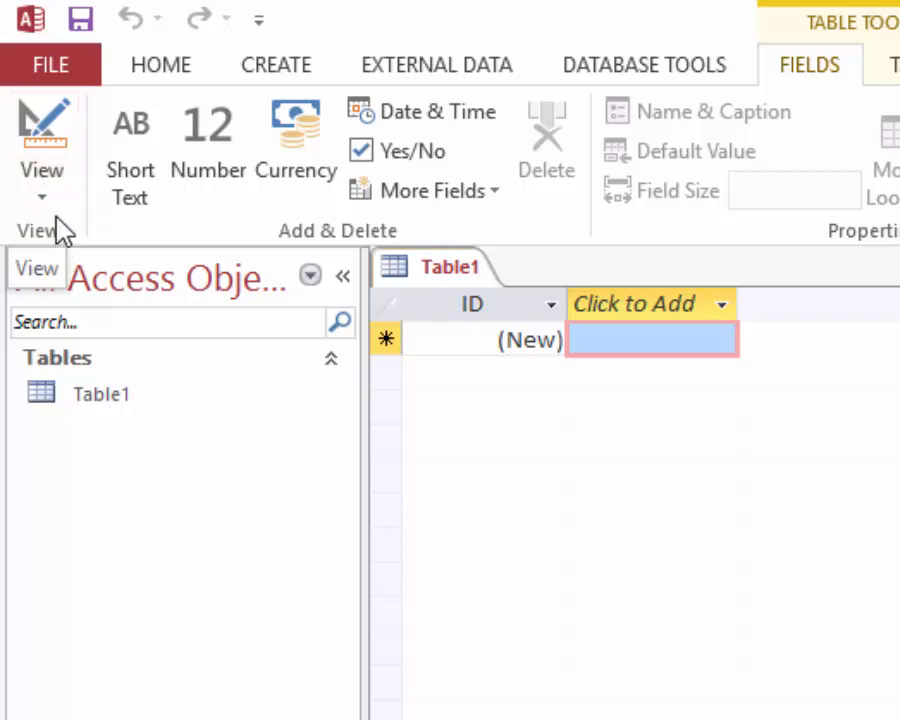
Switch the new table to Design View, saving it under the name STUDENTS.
click(43, 193)
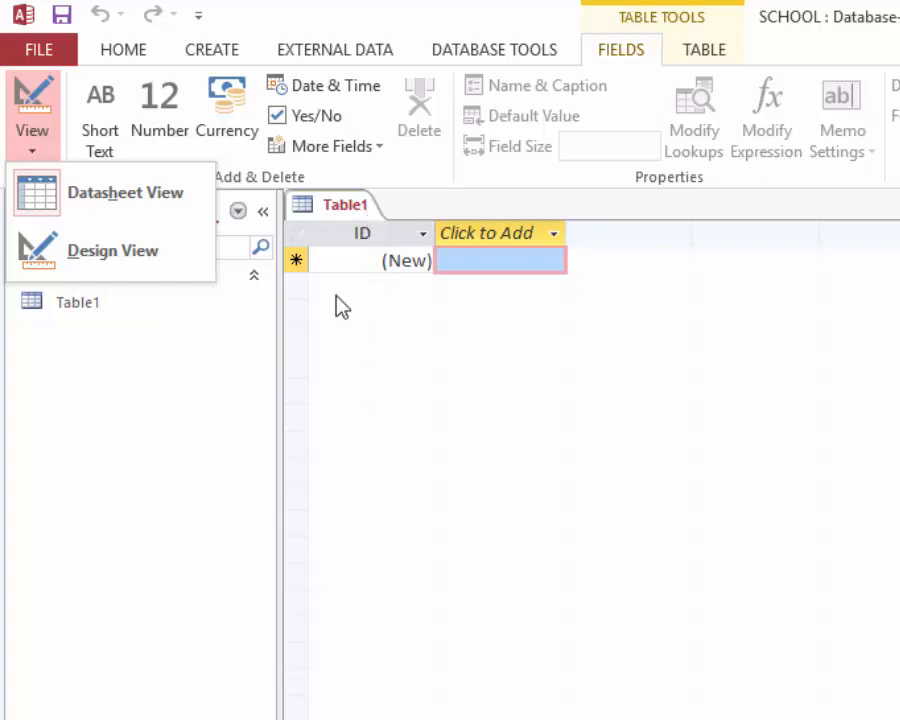
click(80, 262)
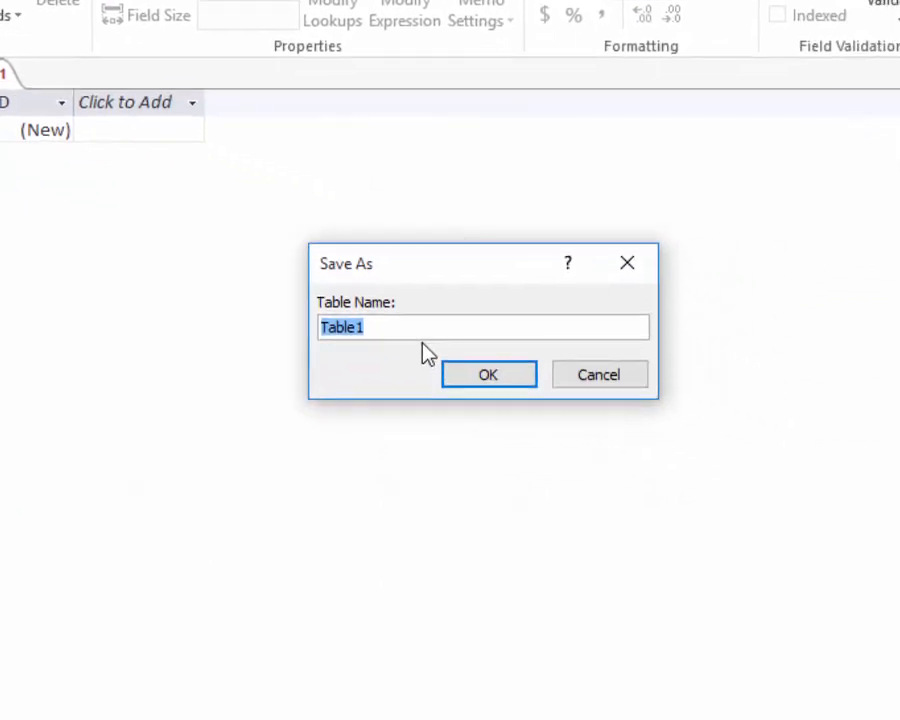
text(ST)
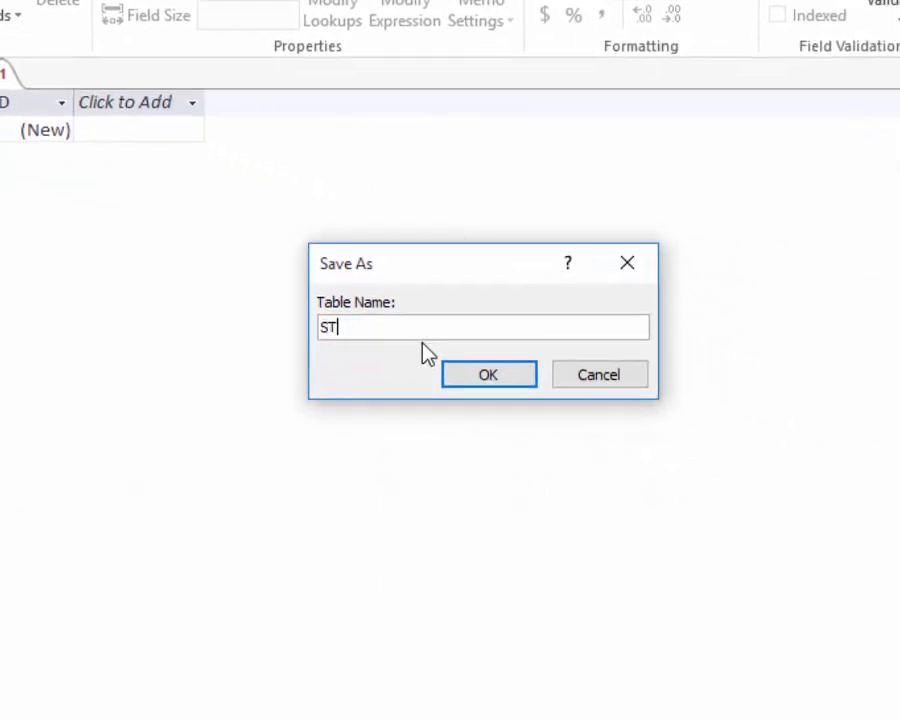
text(UDENT)
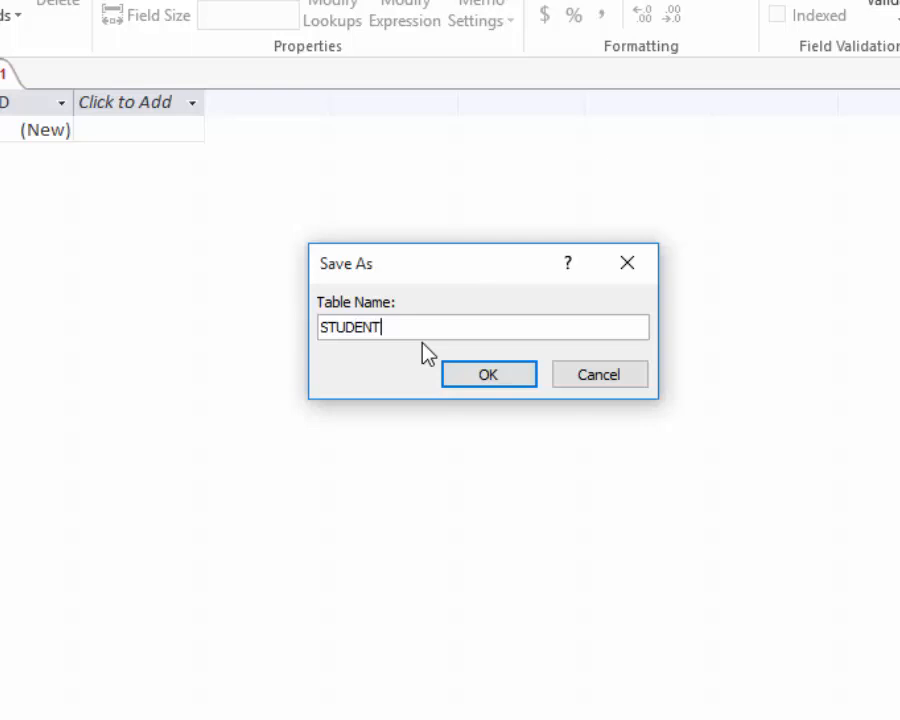
text(S)
click(486, 378)
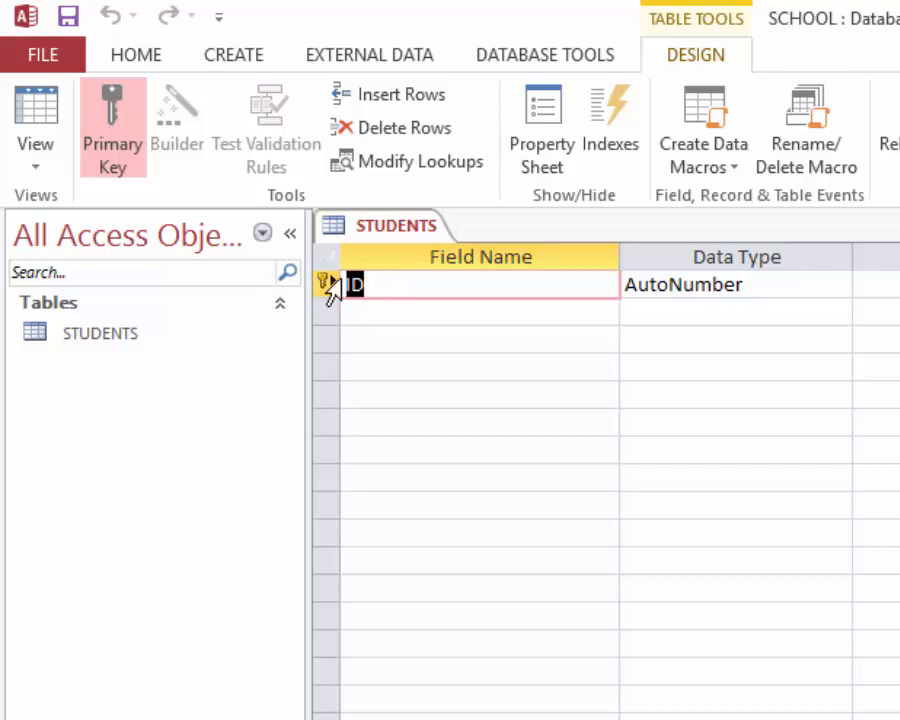
click(328, 284)
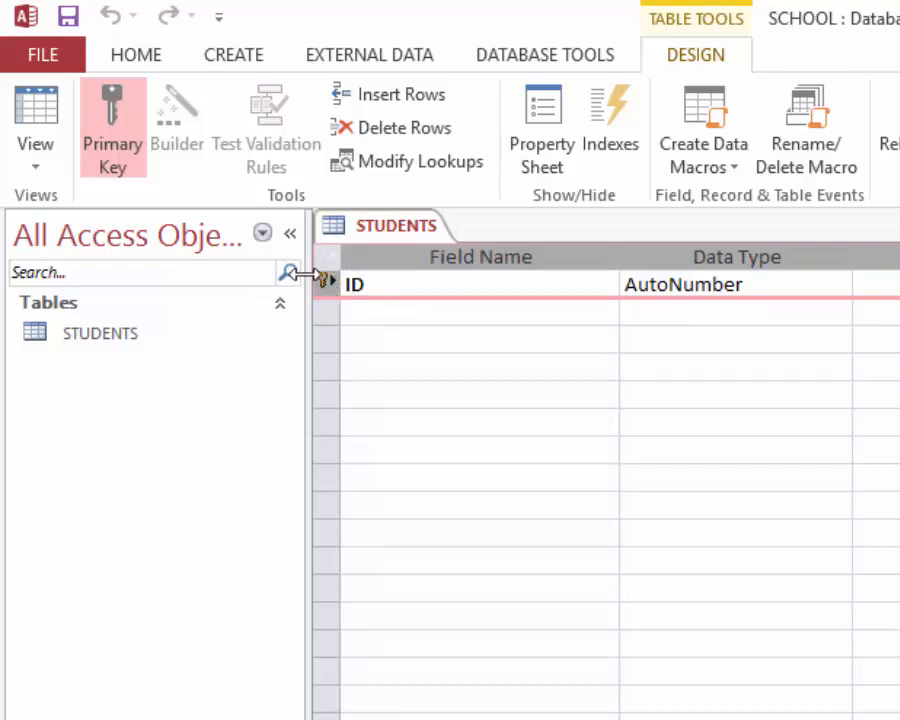
click(394, 279)
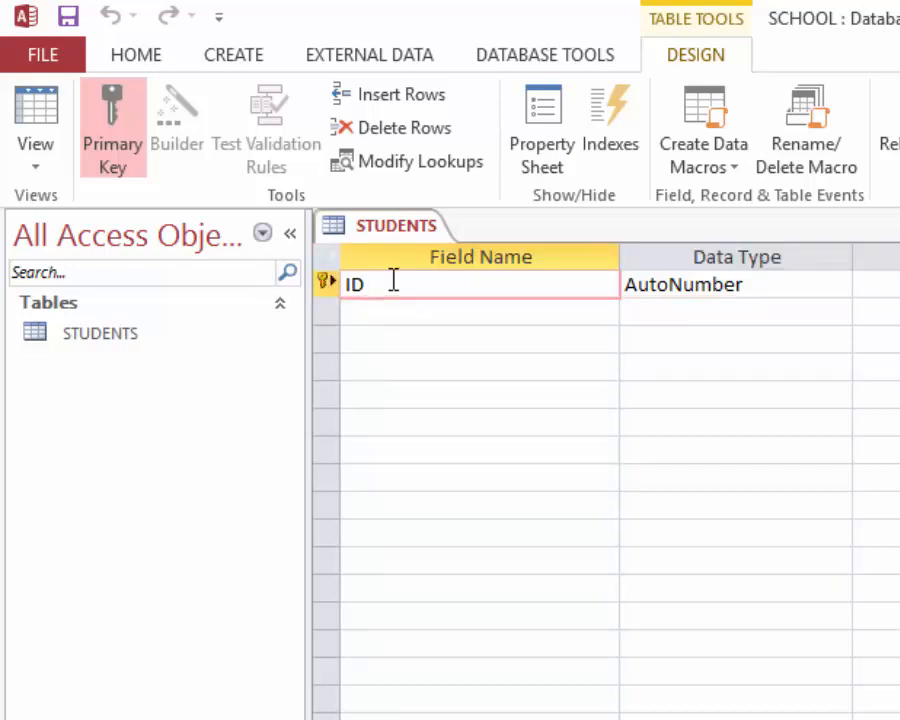
right_click(332, 284)
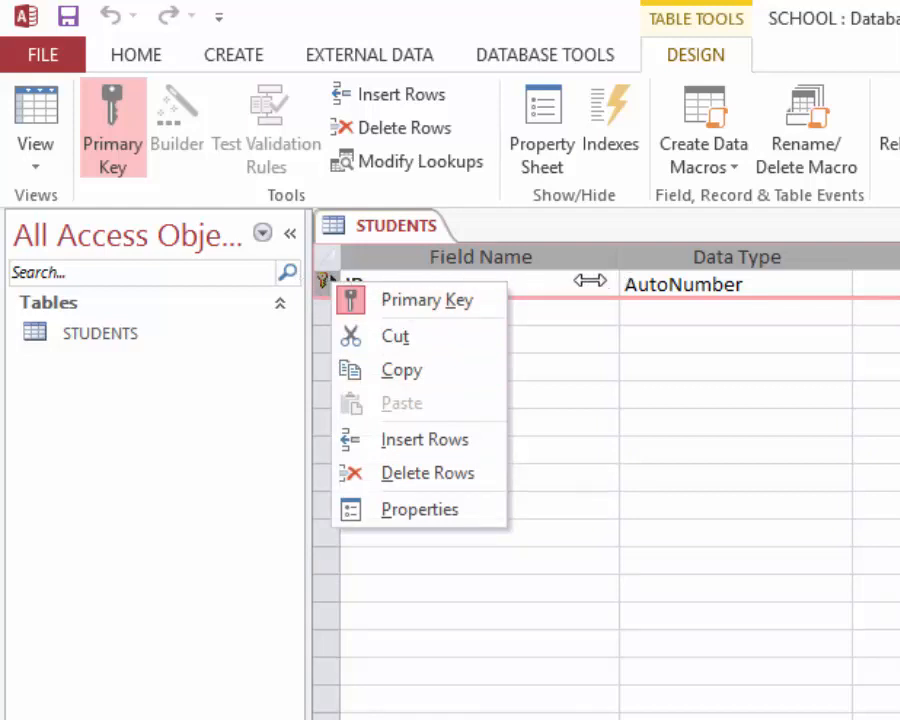
click(540, 283)
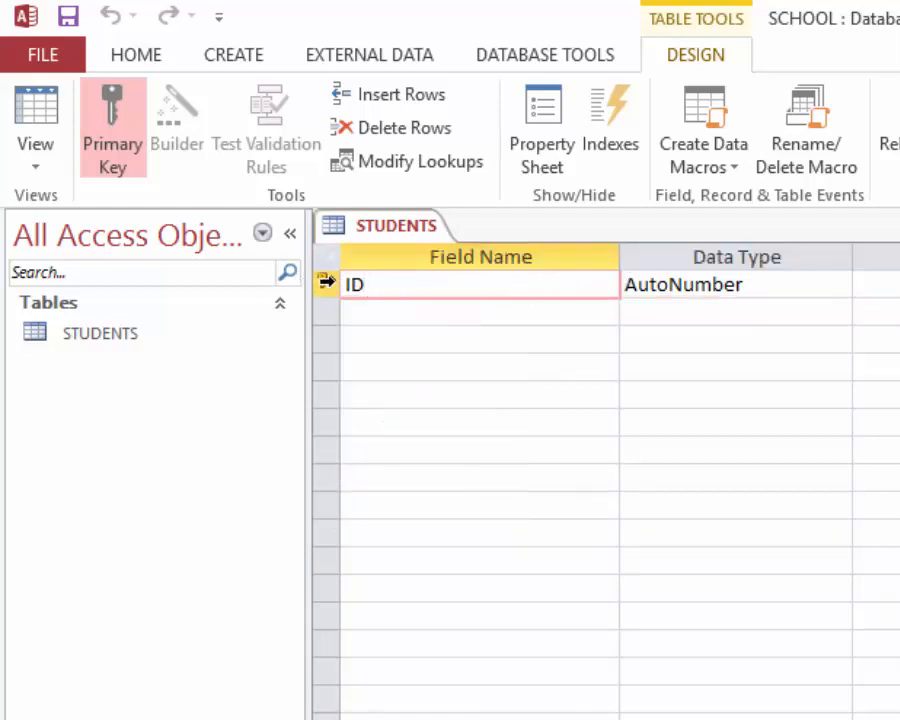
click(326, 282)
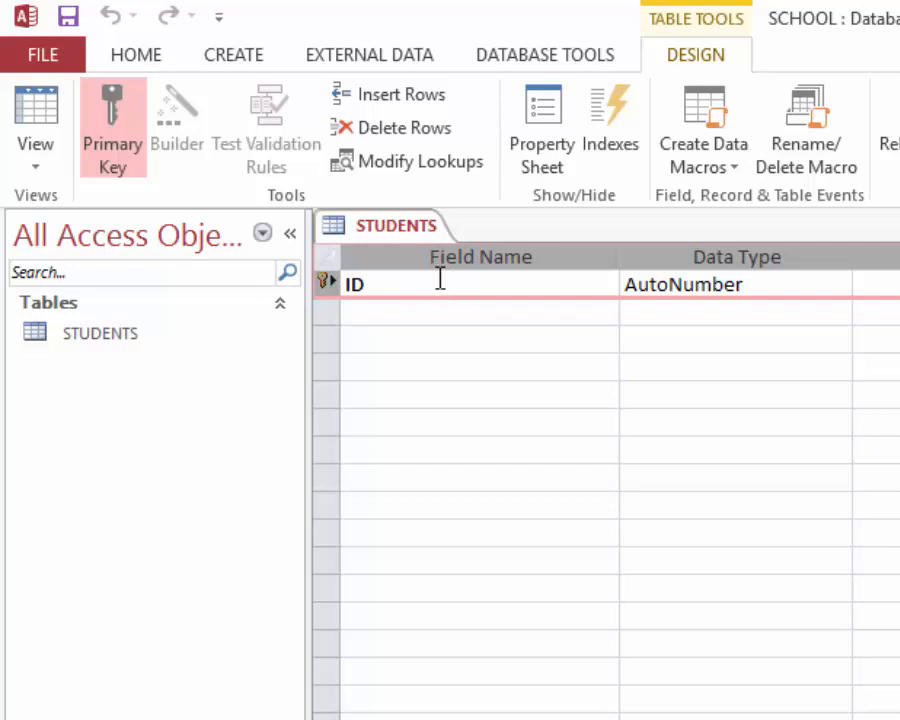
click(380, 285)
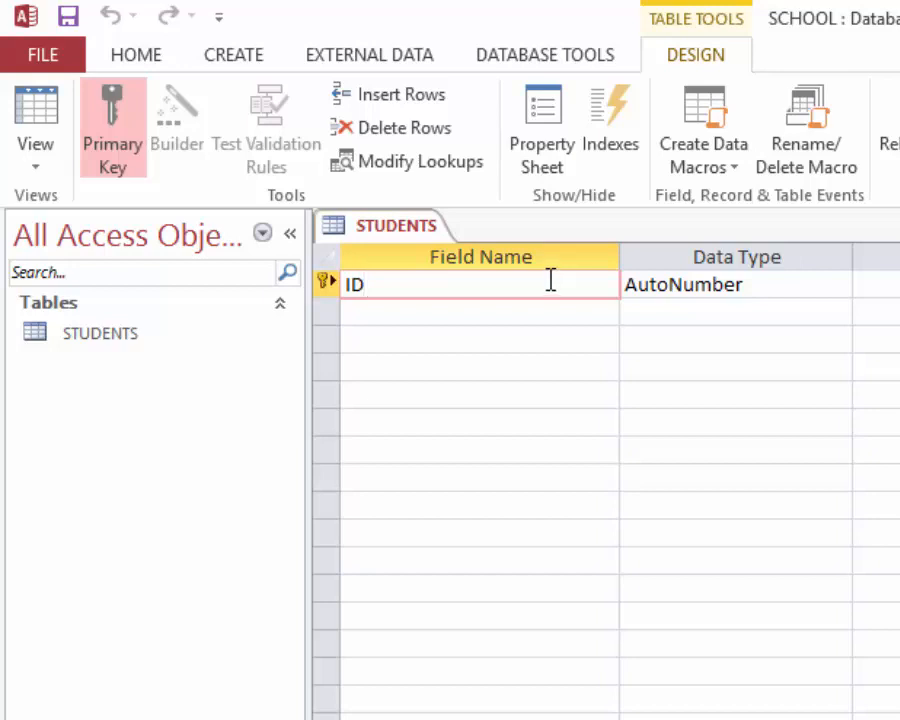
click(325, 282)
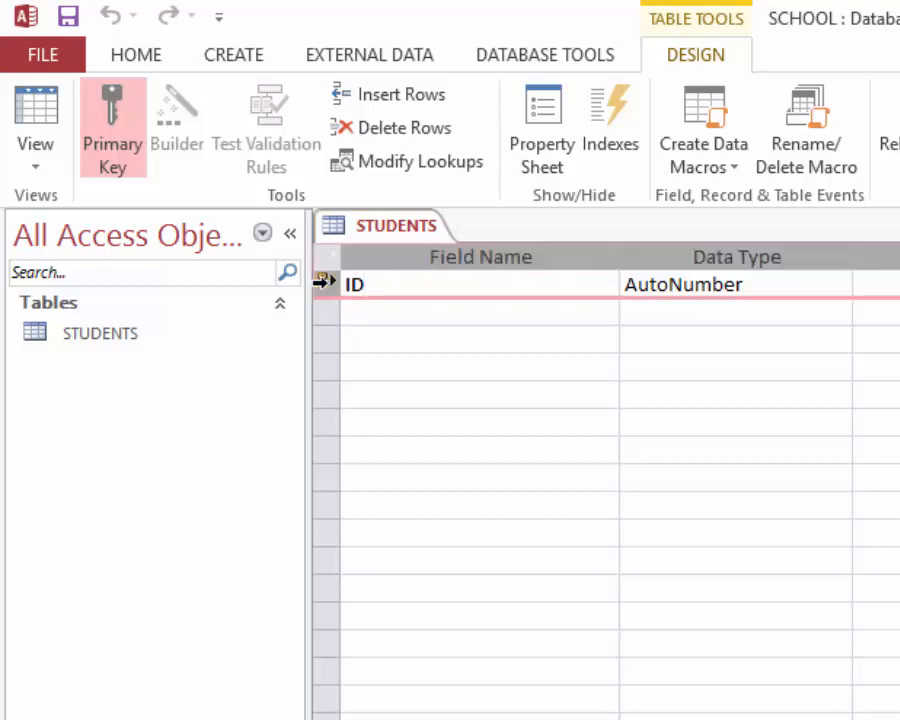
Rename the ID primary key field to Reg number and set its data type to Number.
drag(470, 285, 231, 283)
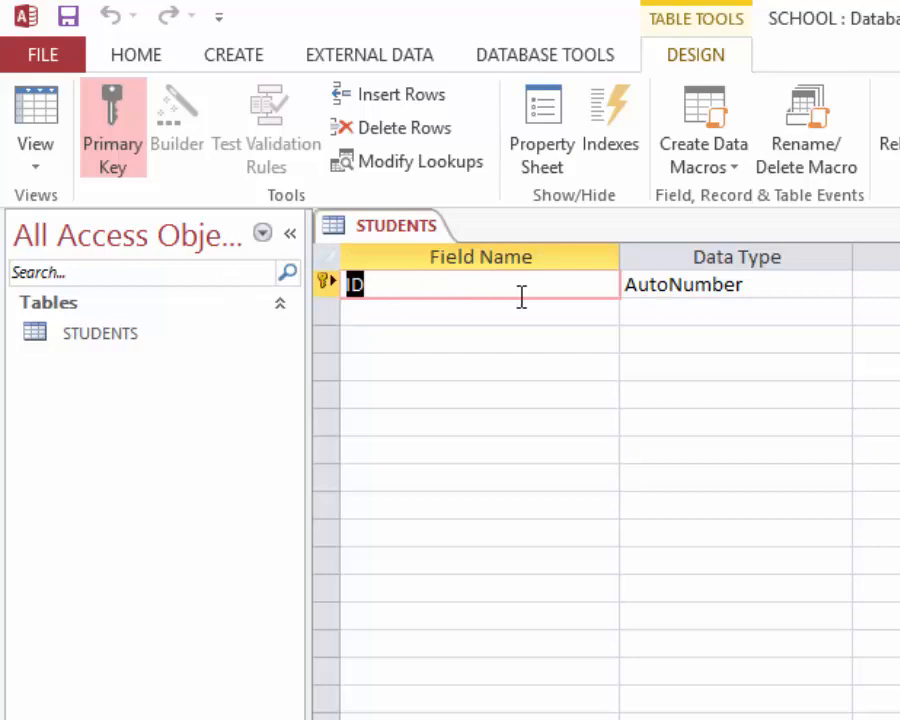
text(Reg)
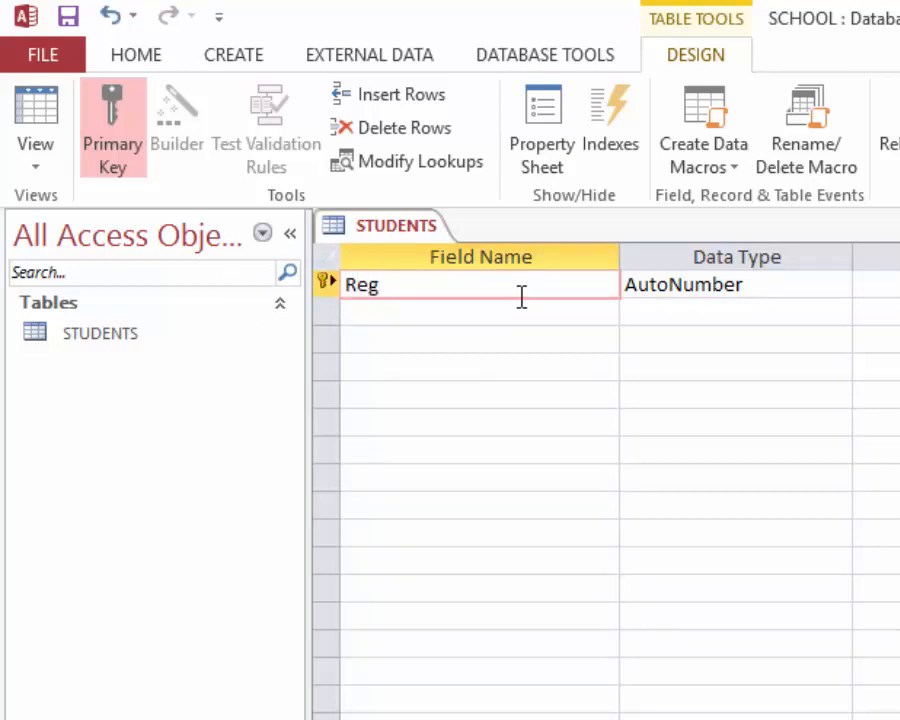
text( number)
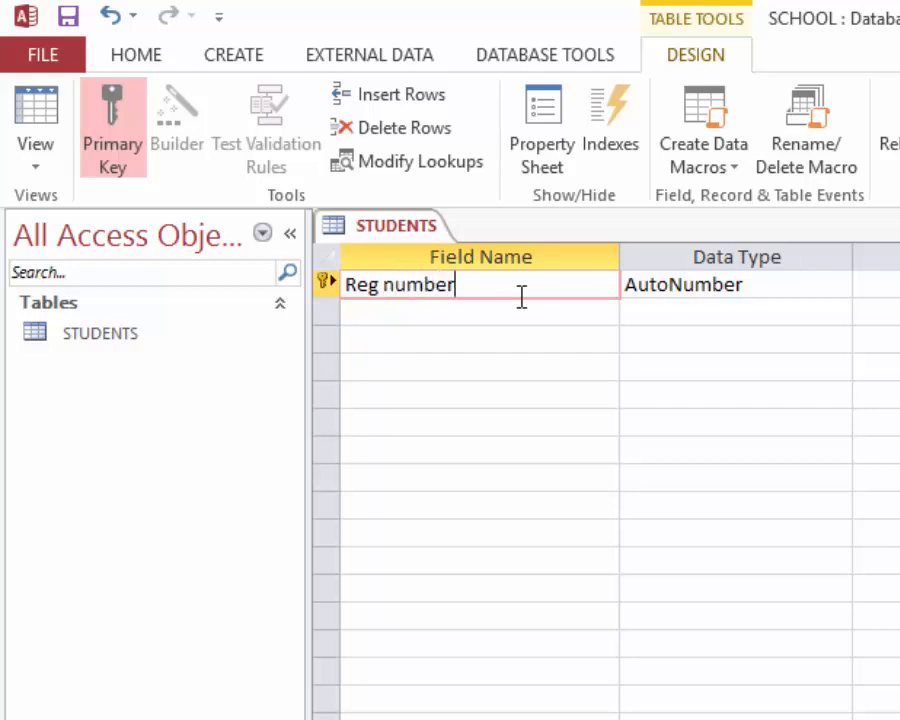
click(783, 285)
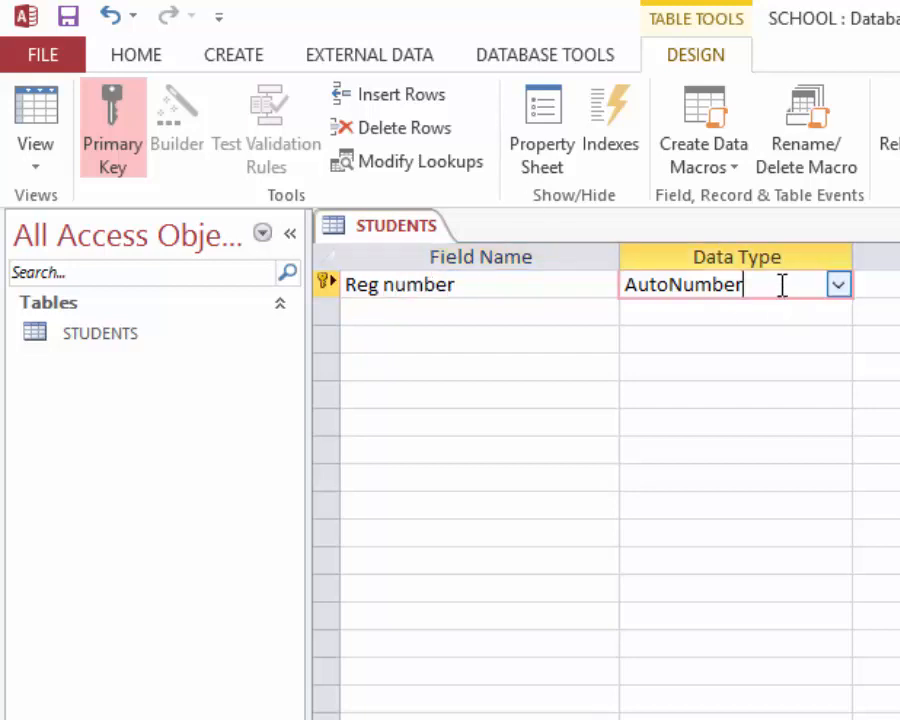
click(838, 287)
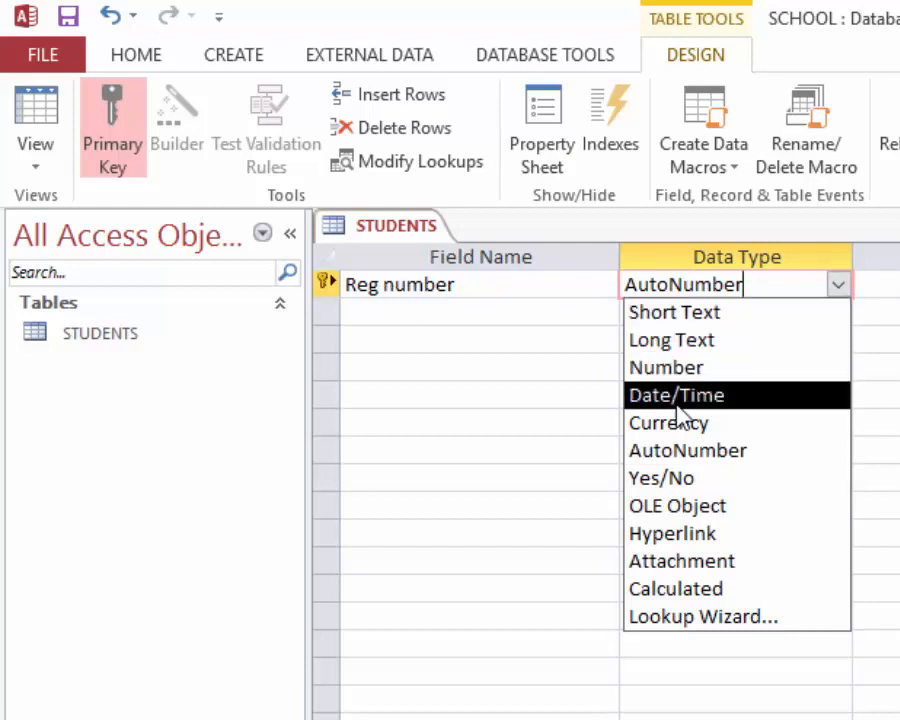
click(688, 370)
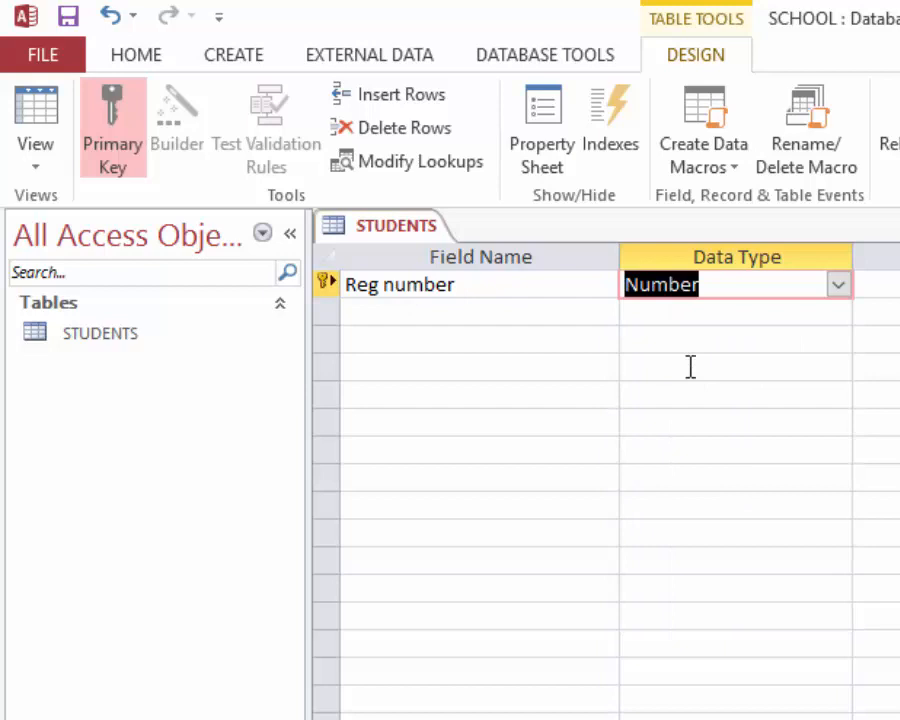
Add the fields First name and Last name below Reg number, both with the Short Text data type.
click(433, 312)
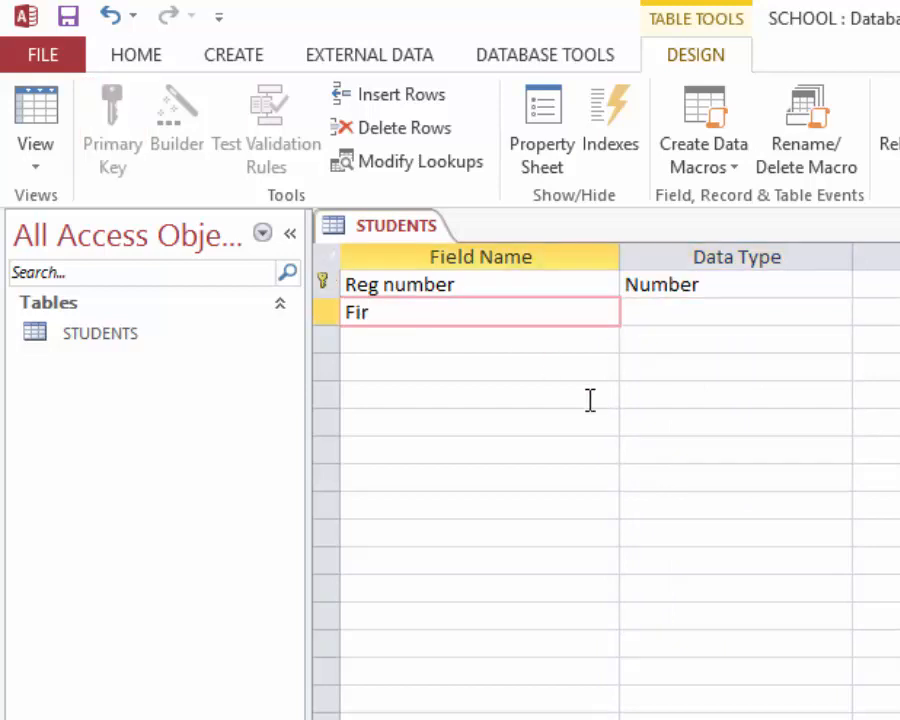
text(First name)
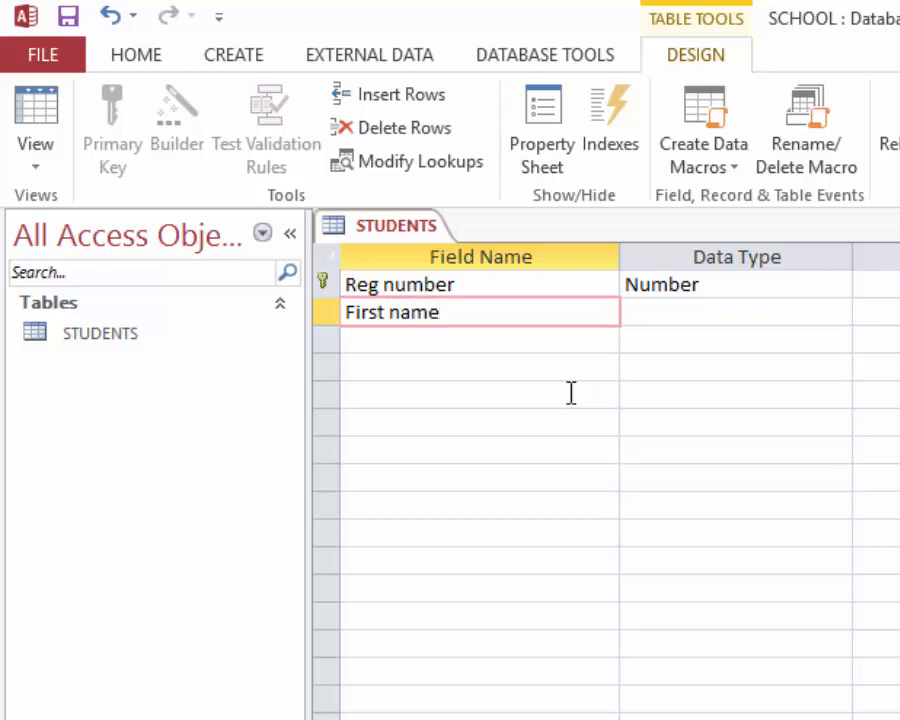
click(678, 312)
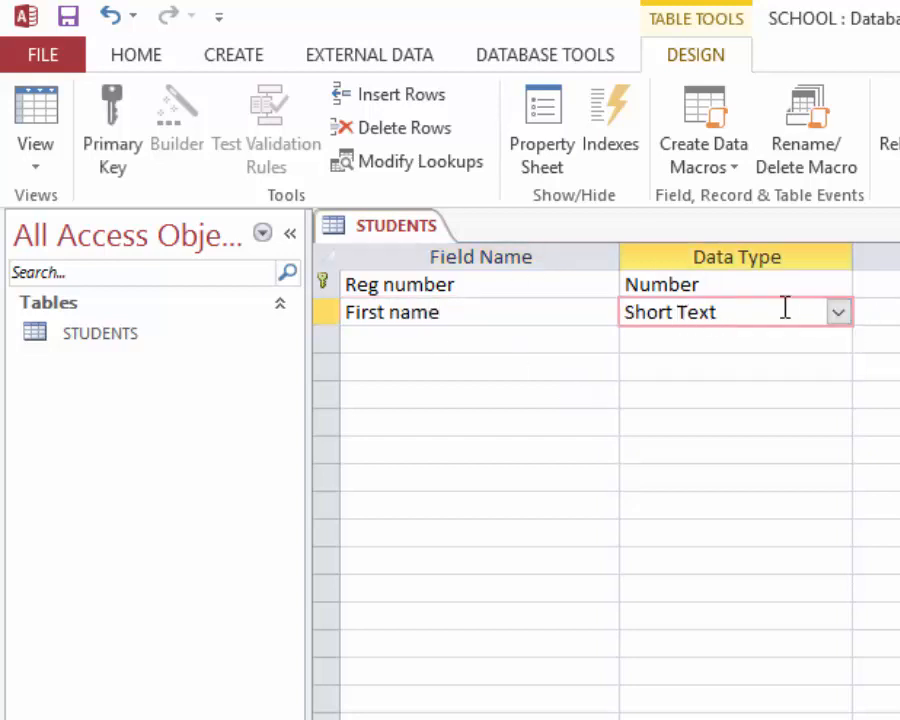
click(486, 337)
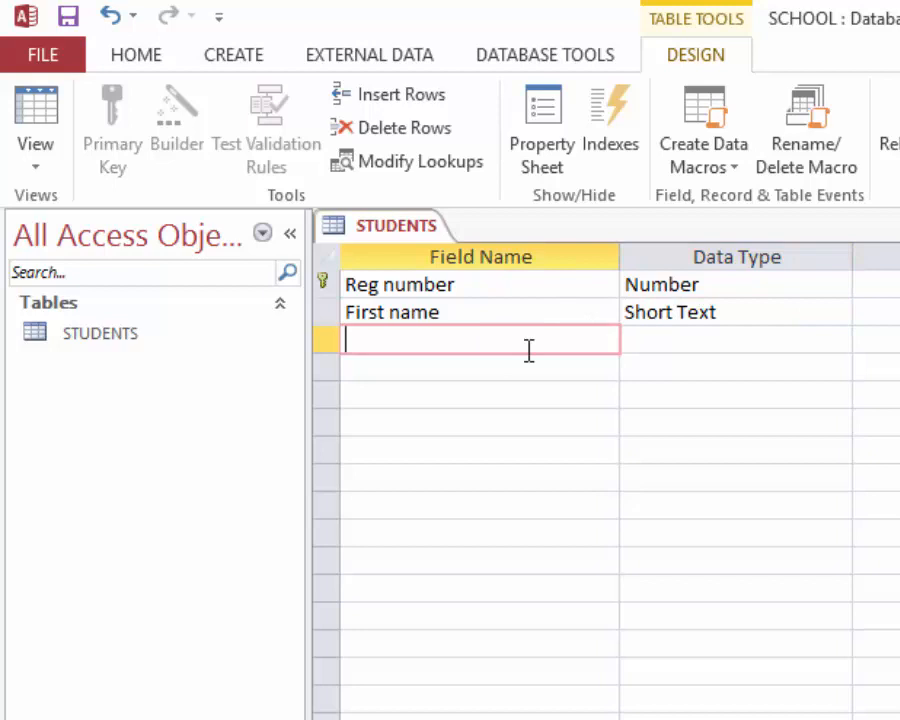
text(Last na)
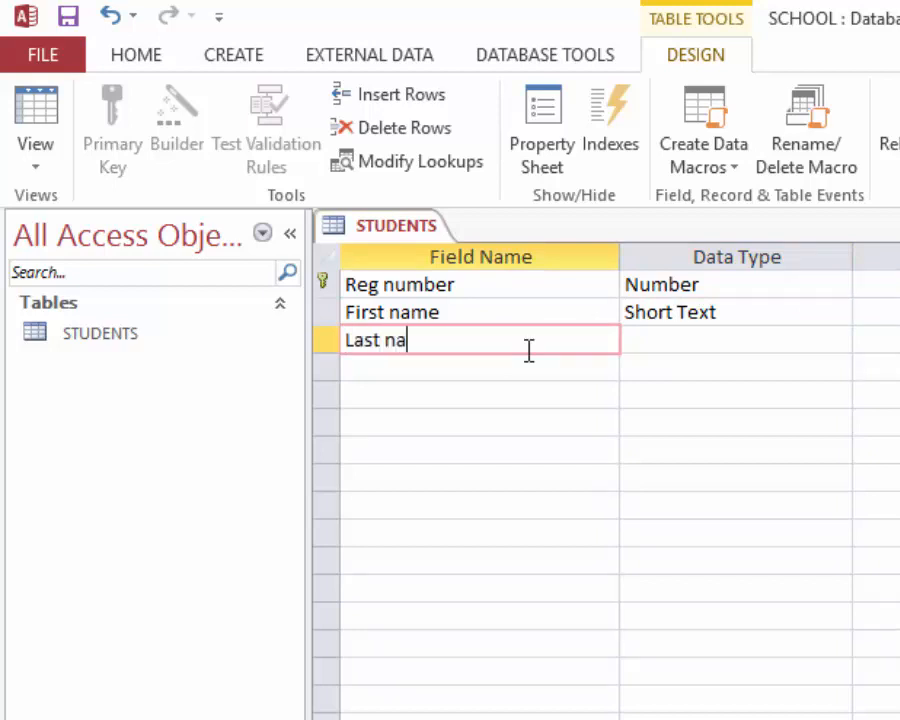
text(me)
click(727, 337)
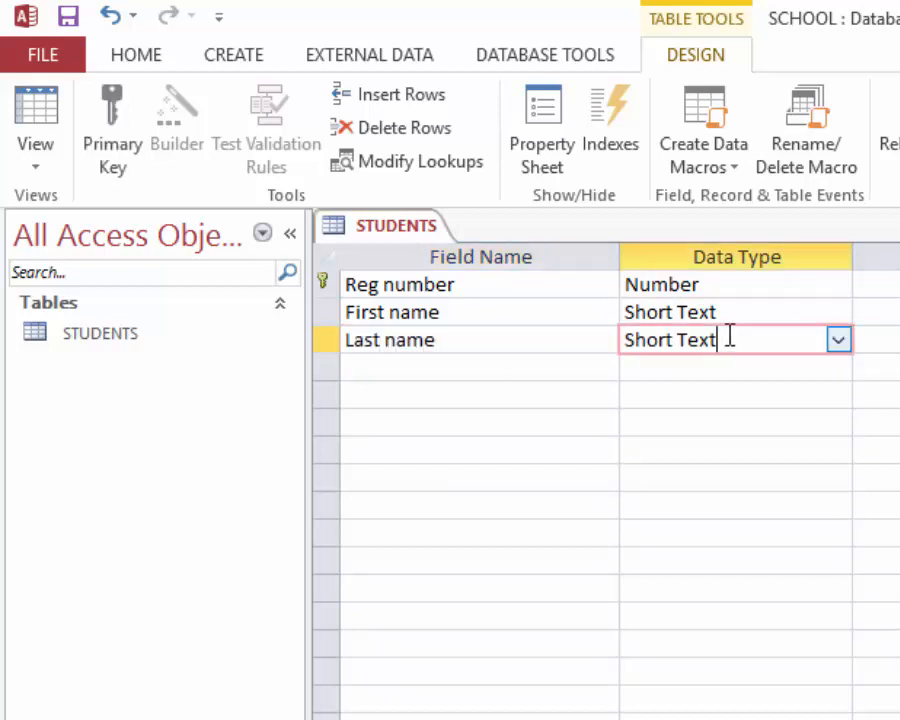
Add the fields Gender with the Short Text data type and Age with the Number data type below Last name.
click(370, 362)
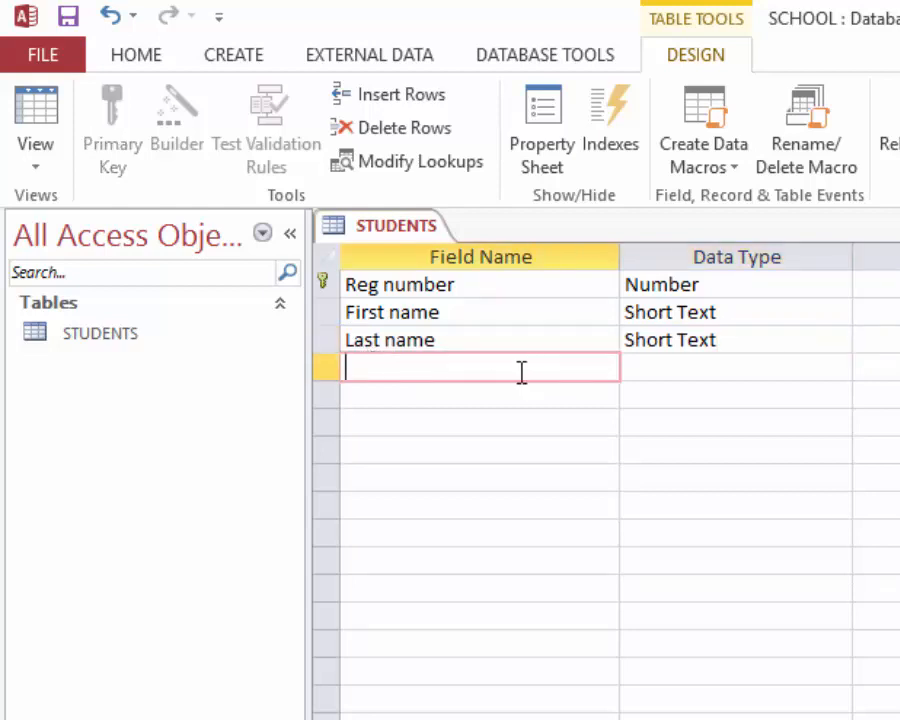
text(Gender)
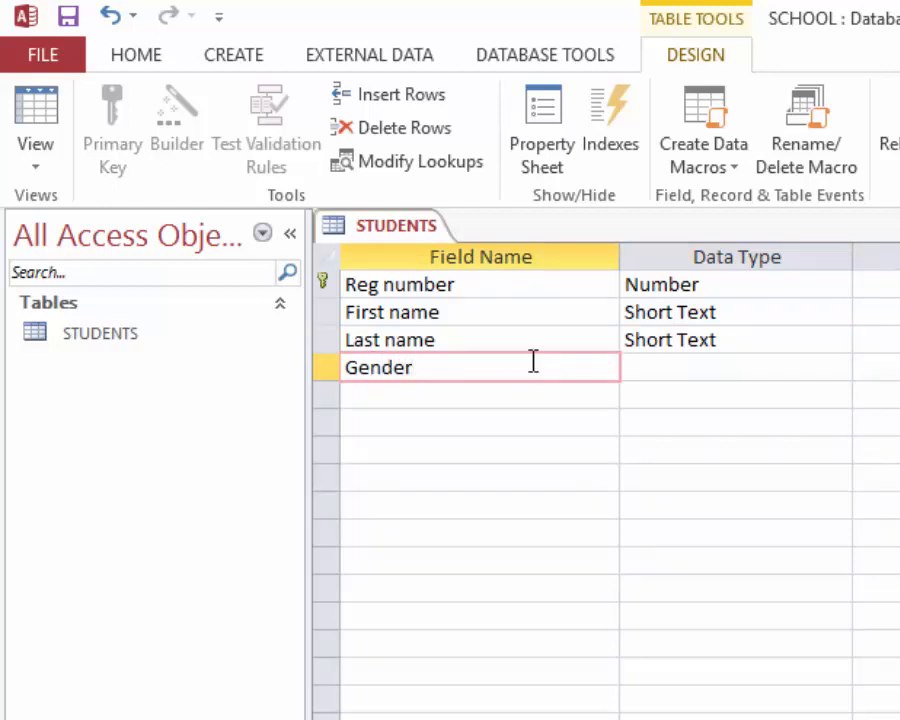
click(639, 366)
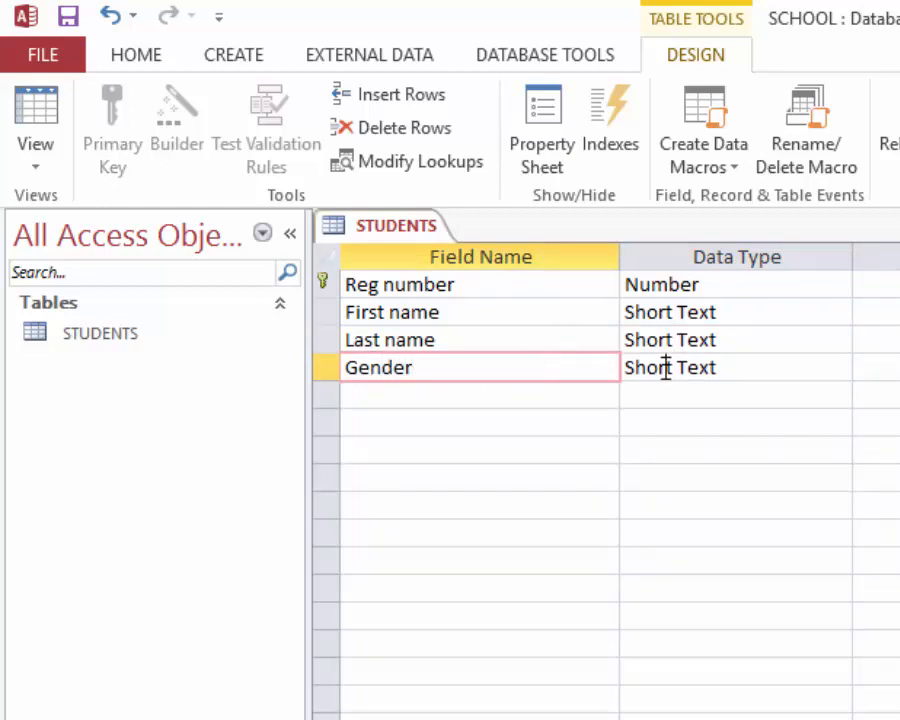
click(558, 400)
text(Age)
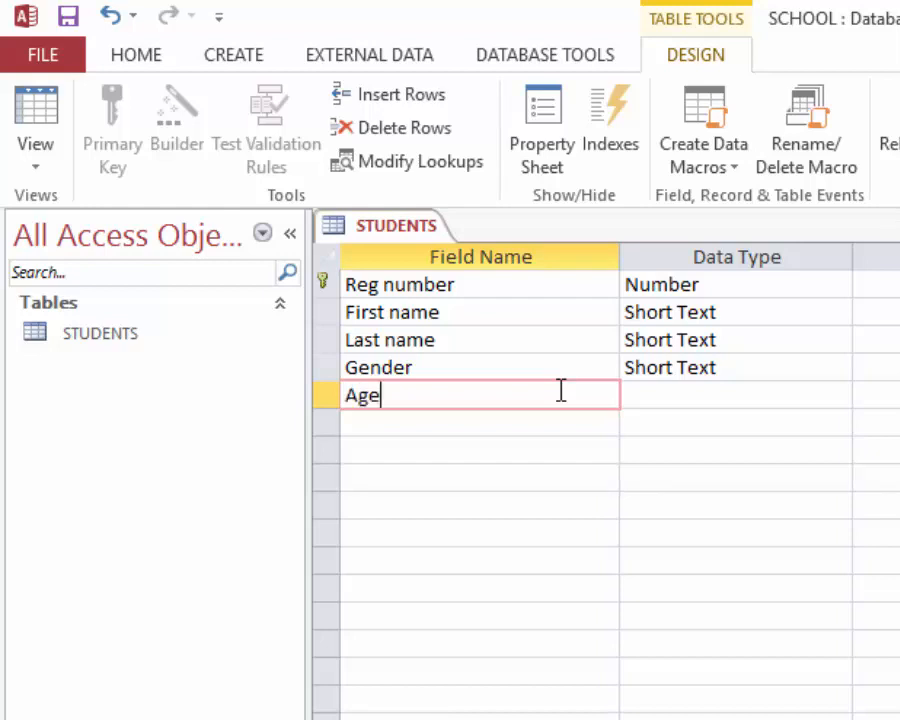
click(661, 394)
click(839, 397)
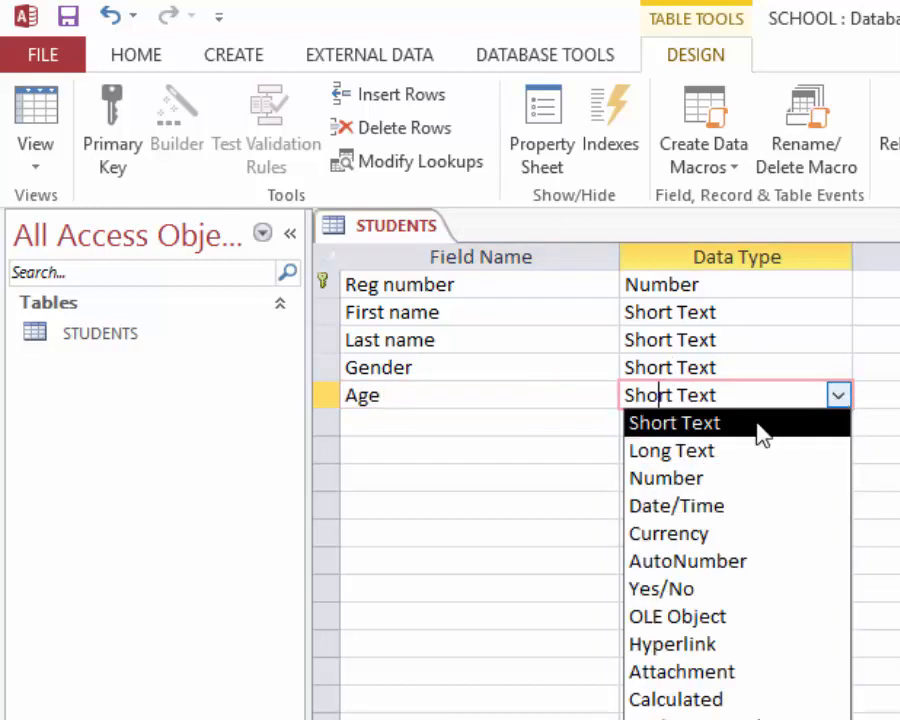
click(666, 479)
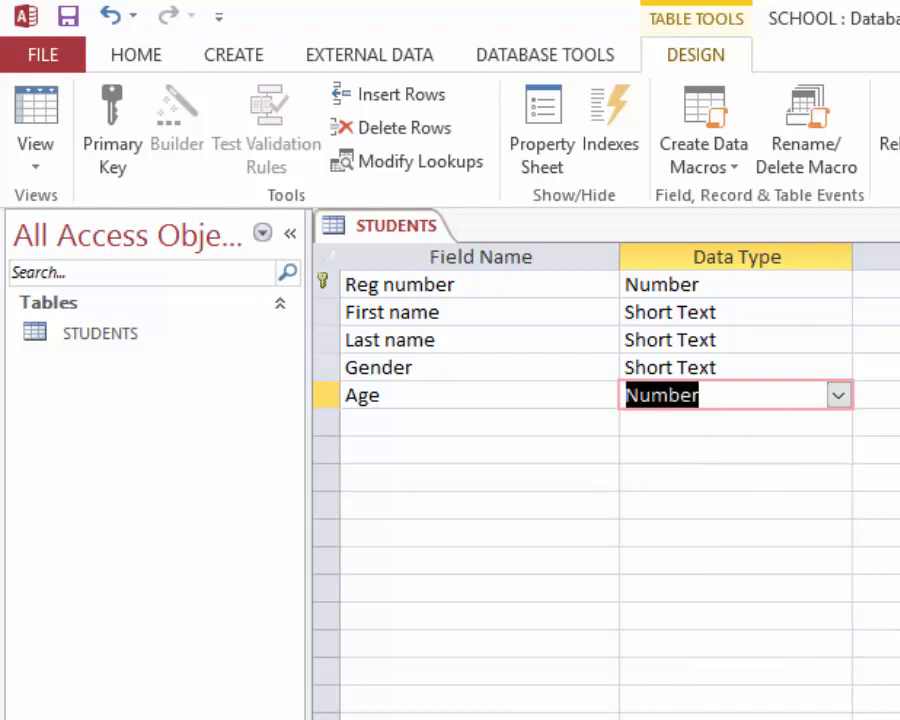
click(492, 288)
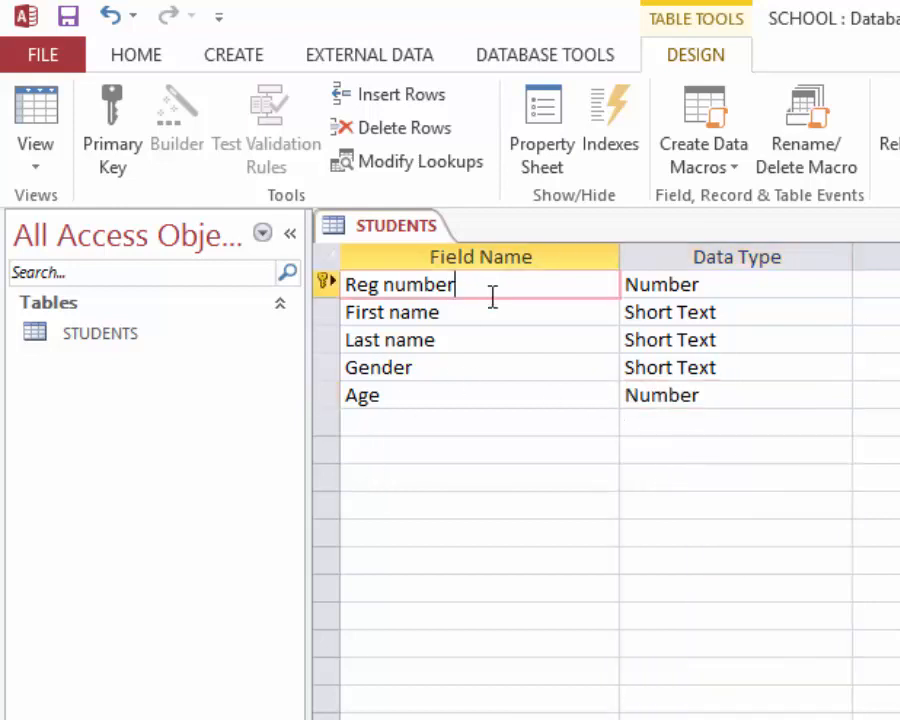
click(470, 316)
click(462, 366)
click(438, 391)
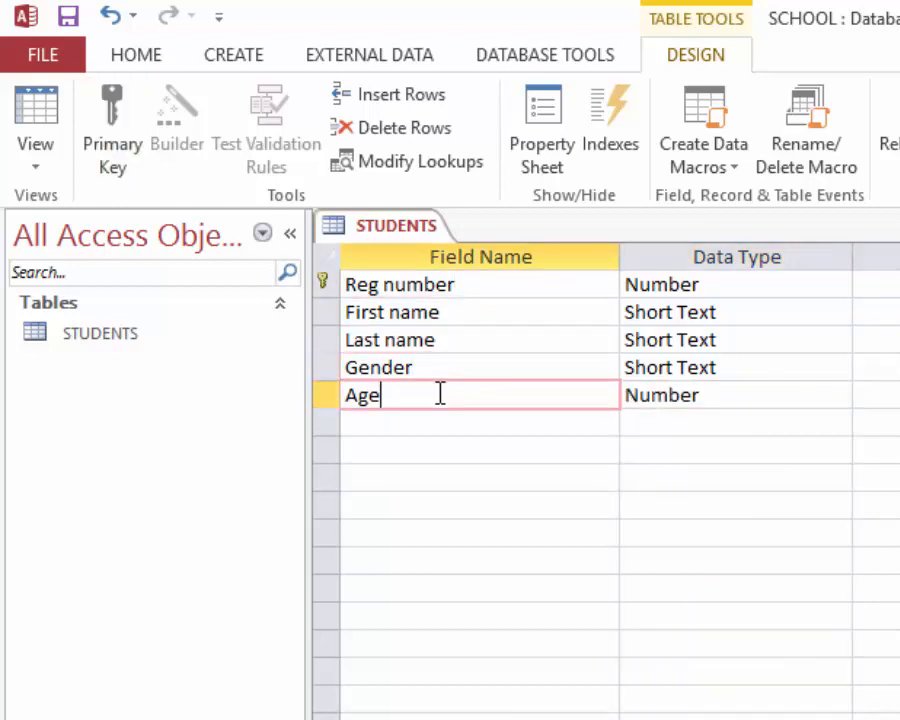
click(487, 288)
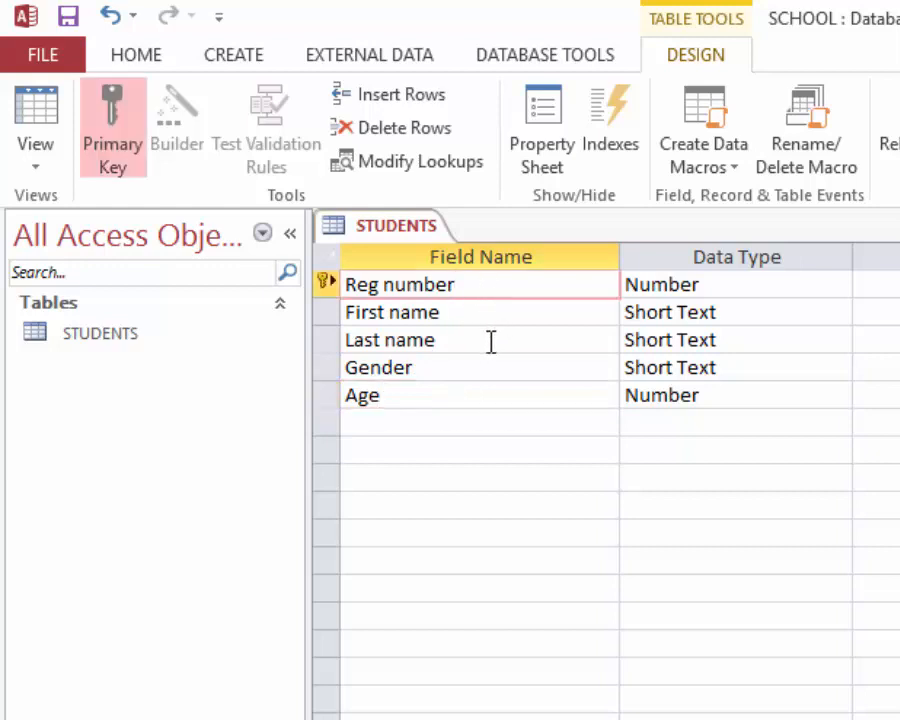
click(466, 340)
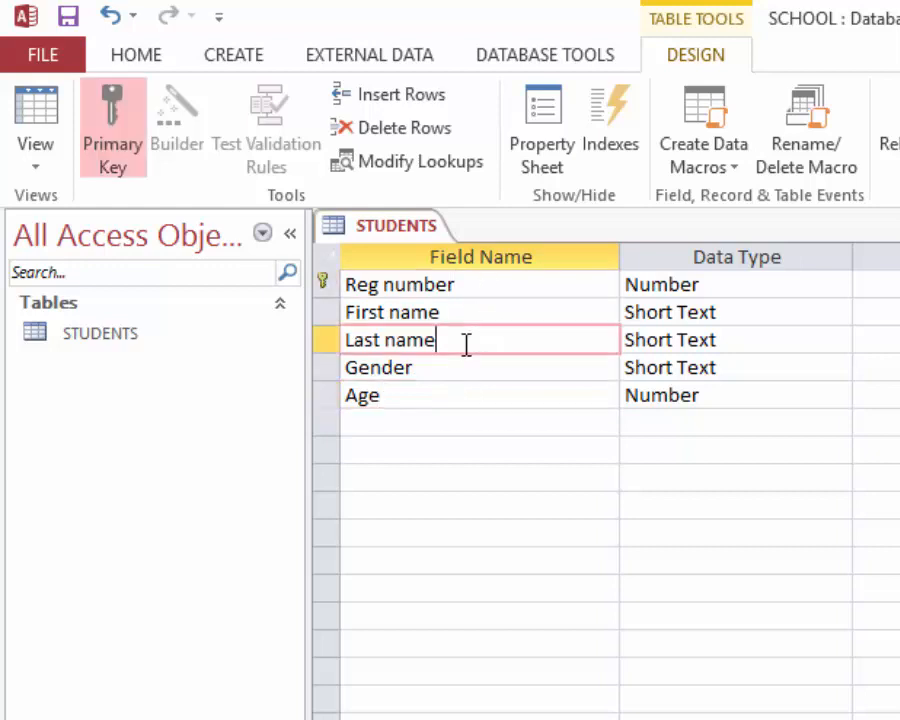
click(478, 290)
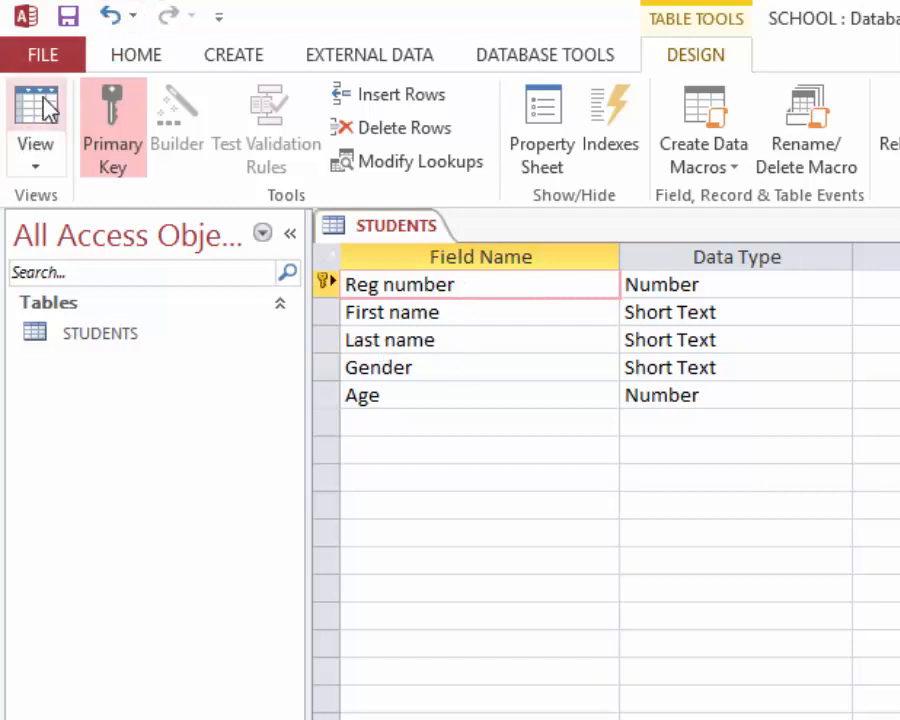
Save the STUDENTS table design and switch the table to Datasheet View.
click(37, 166)
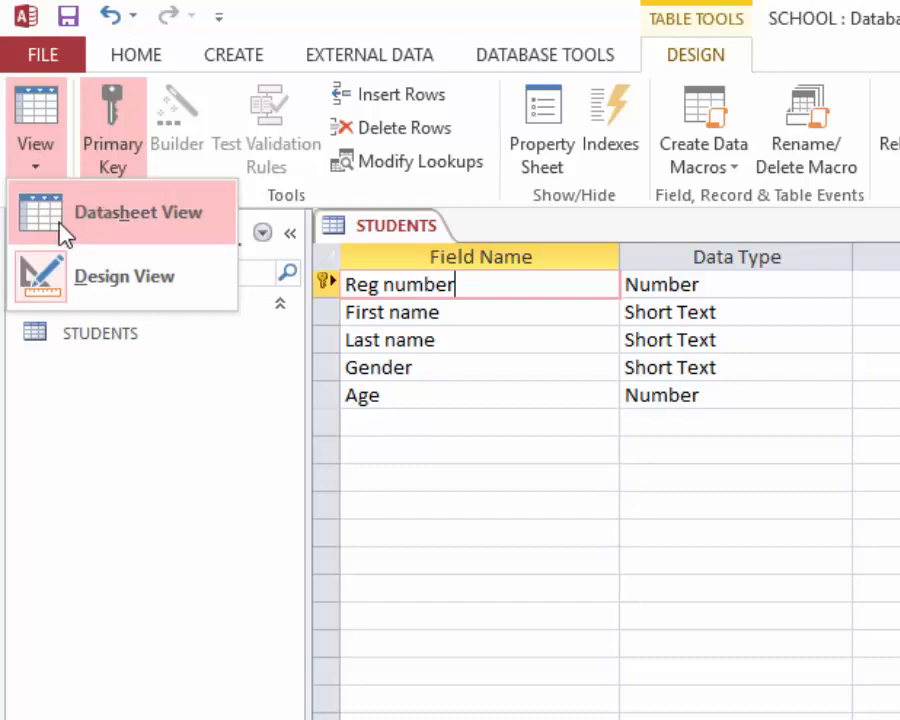
click(74, 220)
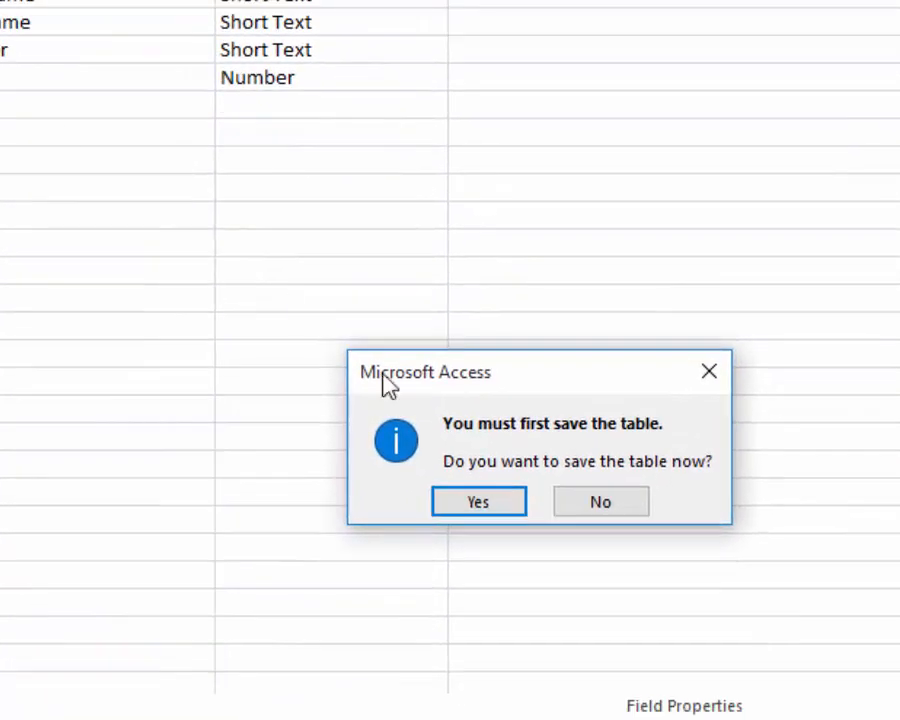
click(478, 503)
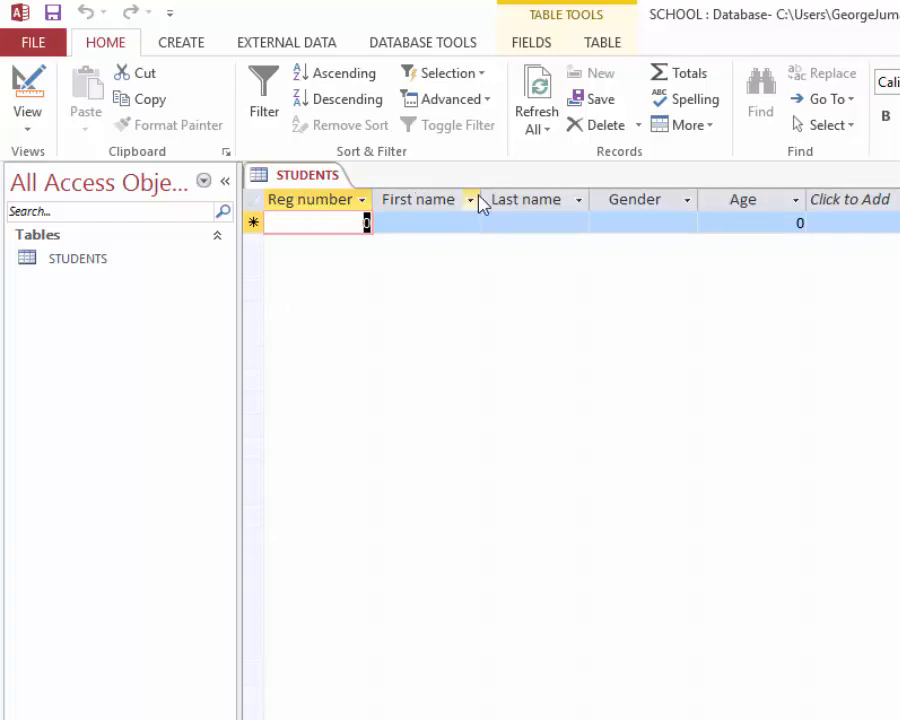
Widen the First name, Last name, Gender and Age columns slightly in the STUDENTS datasheet.
drag(484, 198, 500, 198)
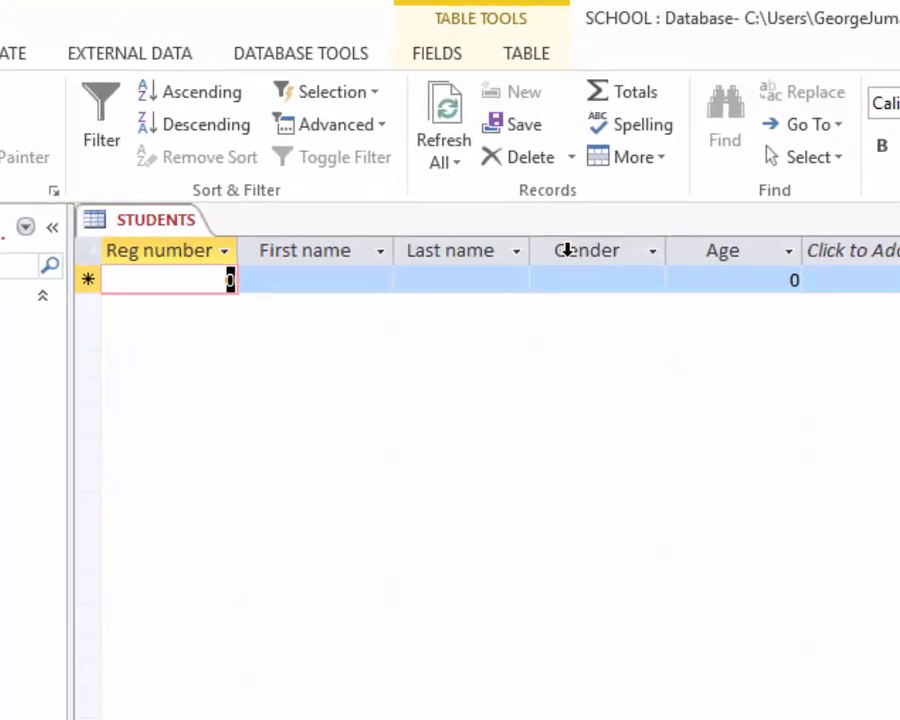
drag(500, 268, 530, 268)
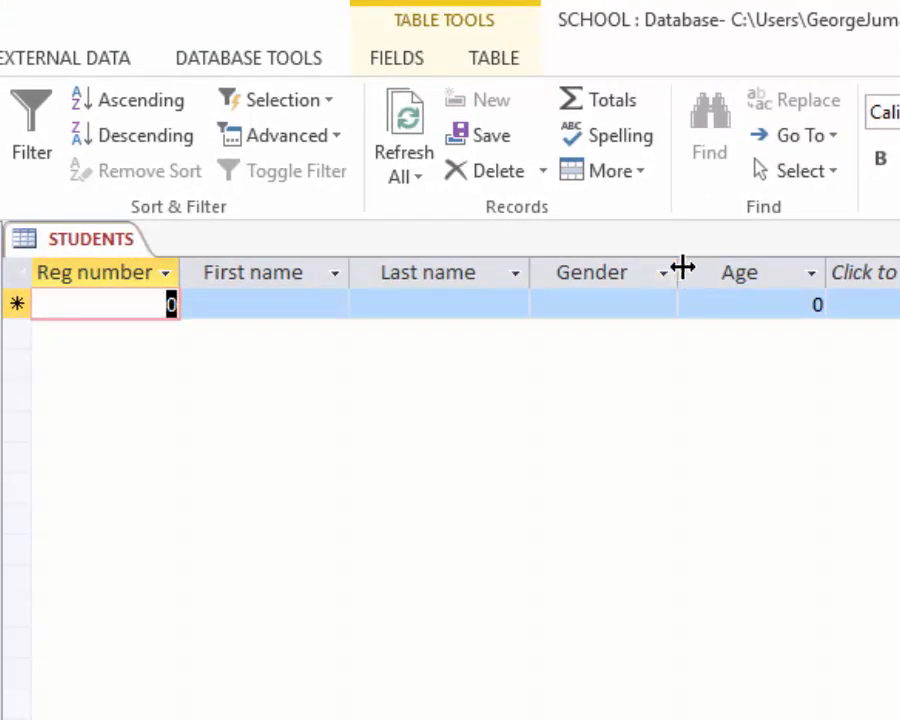
drag(681, 267, 697, 267)
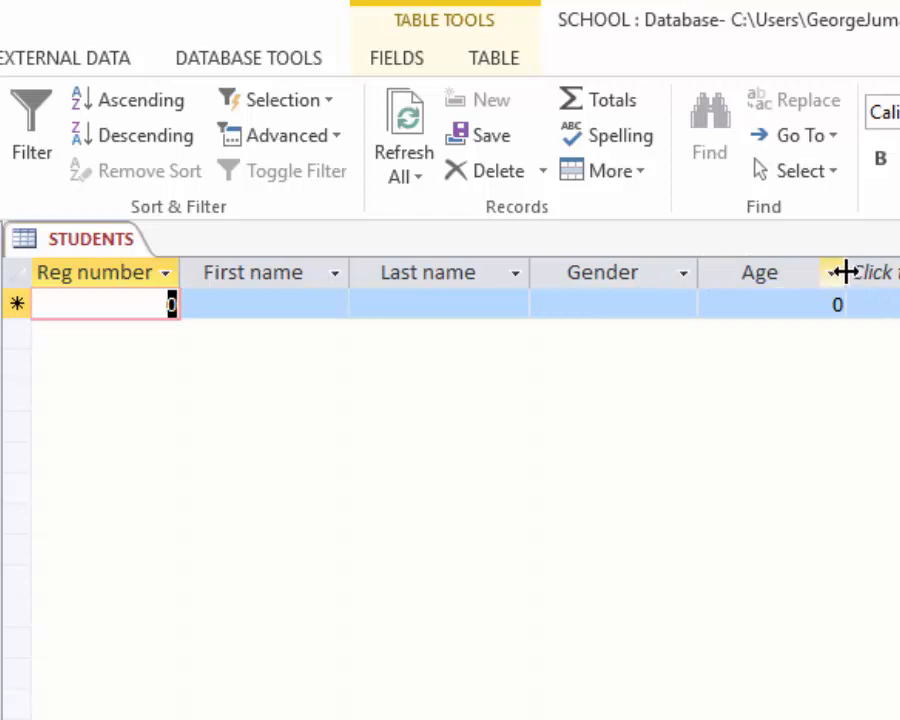
drag(850, 271, 862, 272)
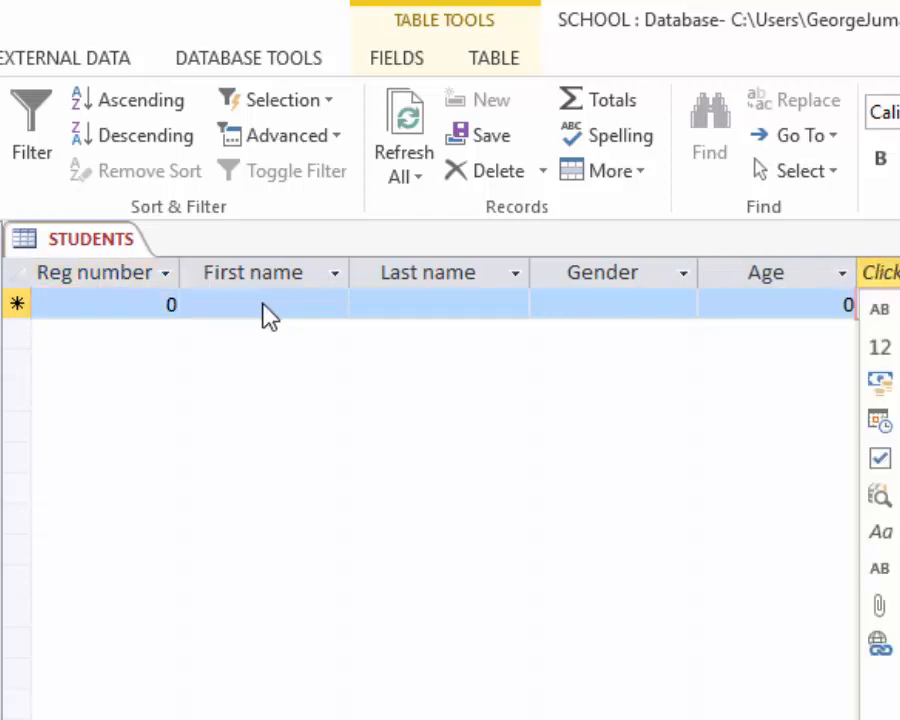
Enter the first student record with the student's registration number, first name and last name, gender M and age 10.
click(119, 294)
click(161, 308)
double_click(161, 308)
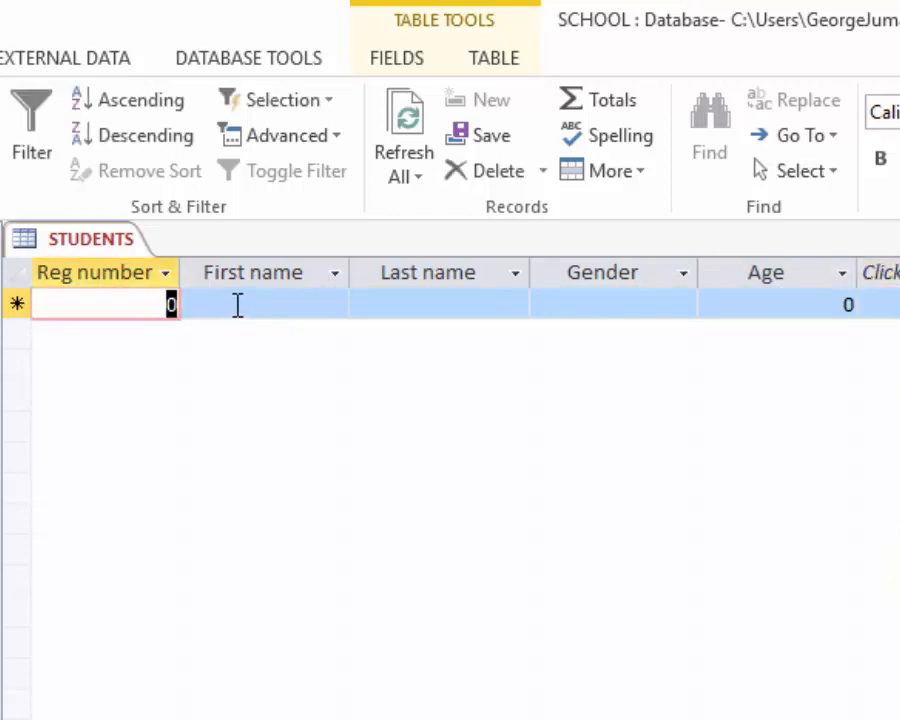
text(1001)
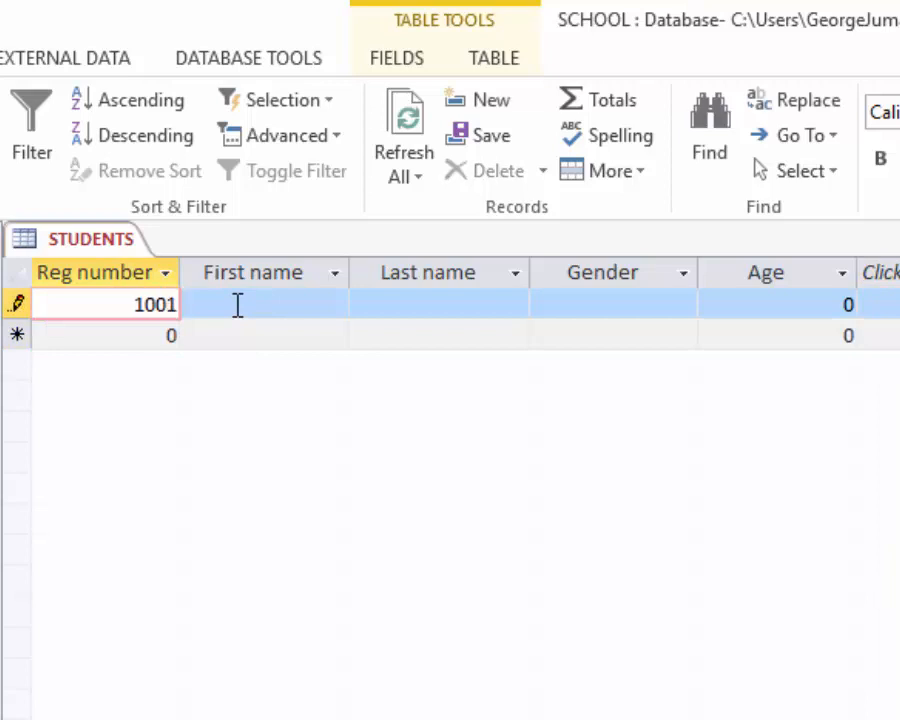
click(242, 306)
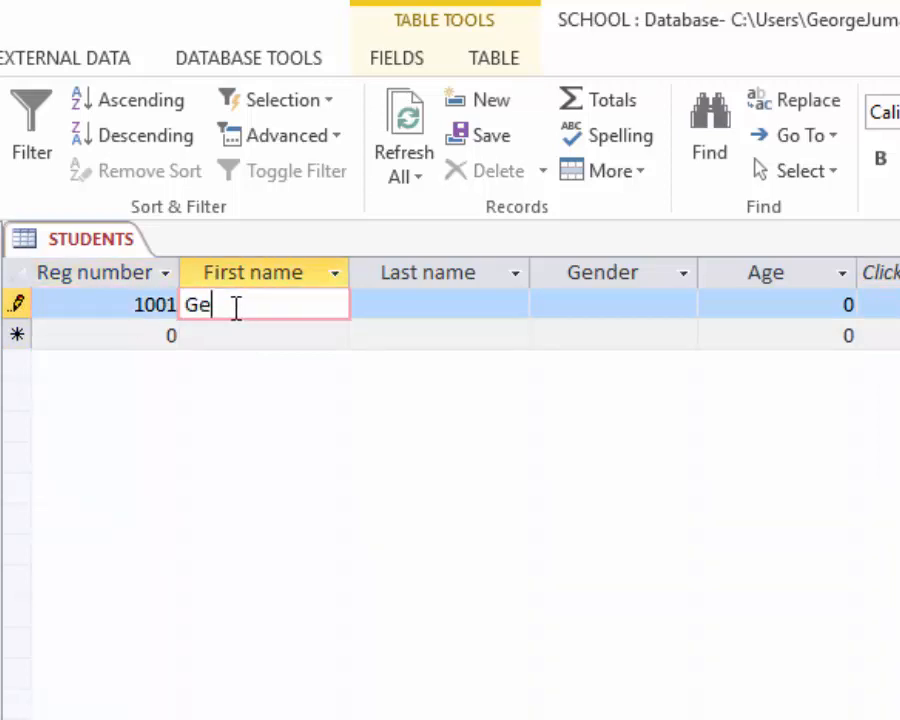
text(George)
click(425, 307)
text(Bush)
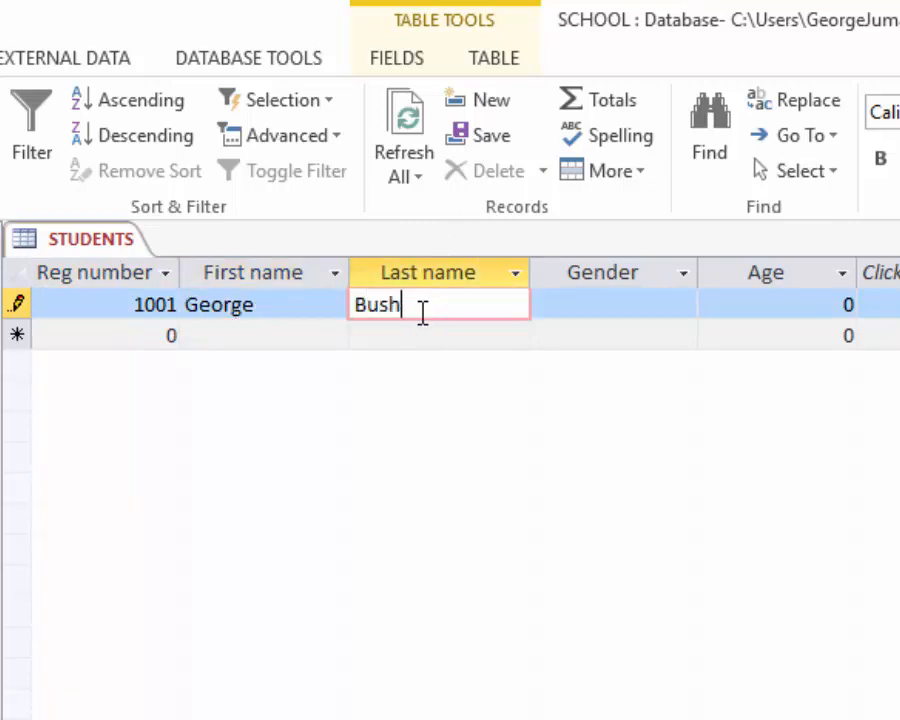
click(560, 305)
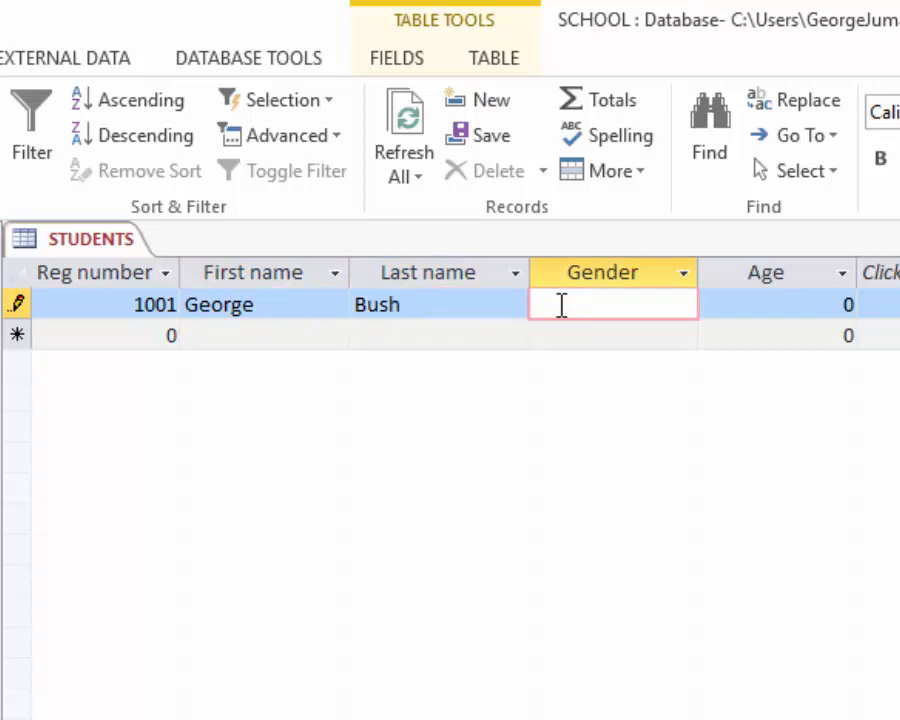
text(M)
click(809, 297)
drag(882, 305, 828, 315)
text(1)
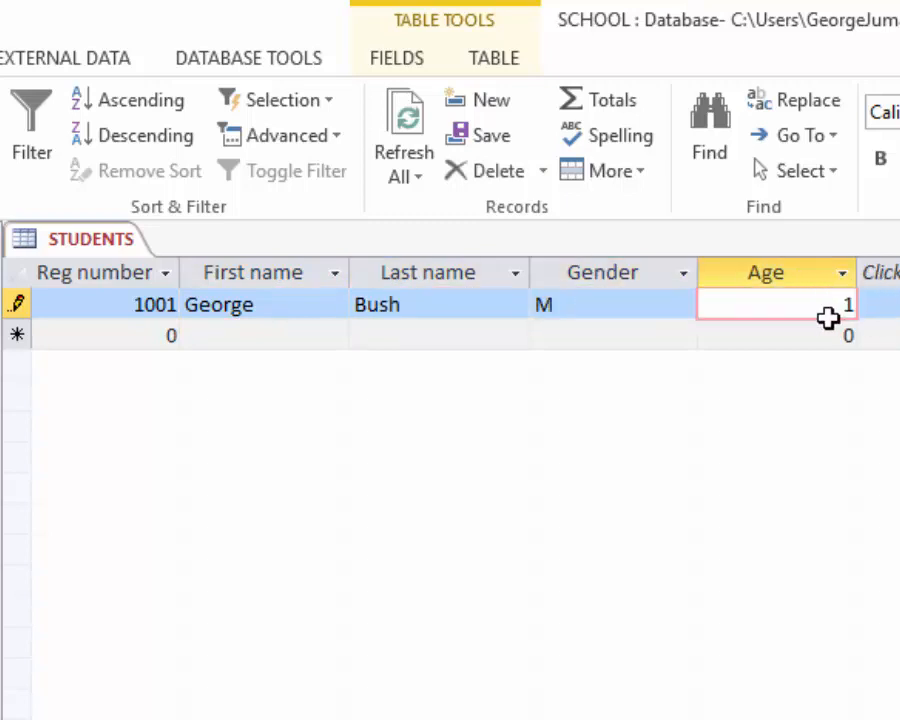
text(0)
Enter the second student record with the student's registration number, first name and last name, gender F and age 12.
click(145, 335)
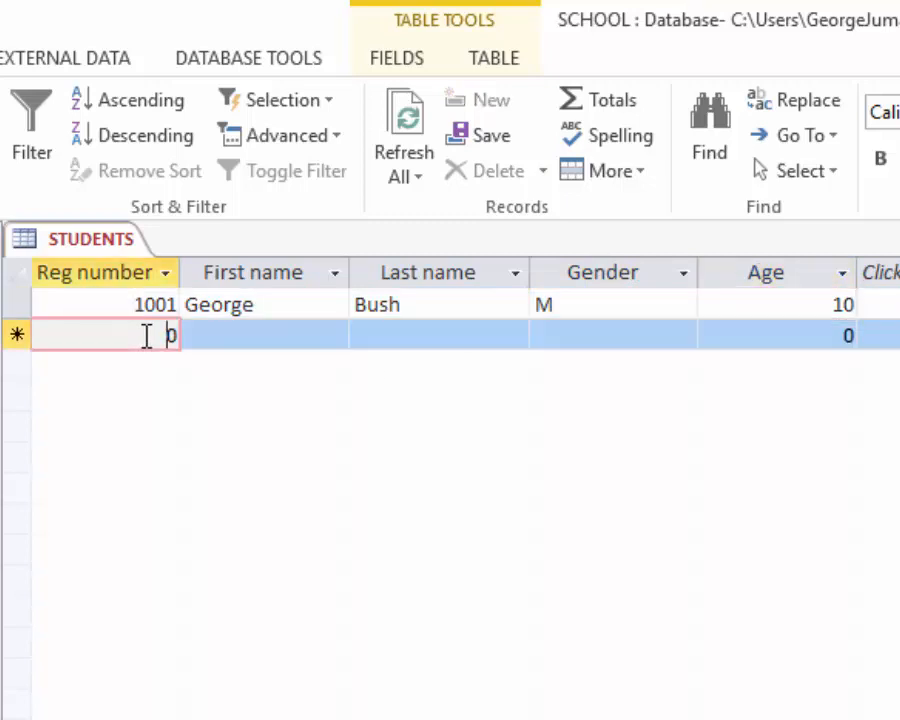
drag(145, 335, 263, 349)
text(1002)
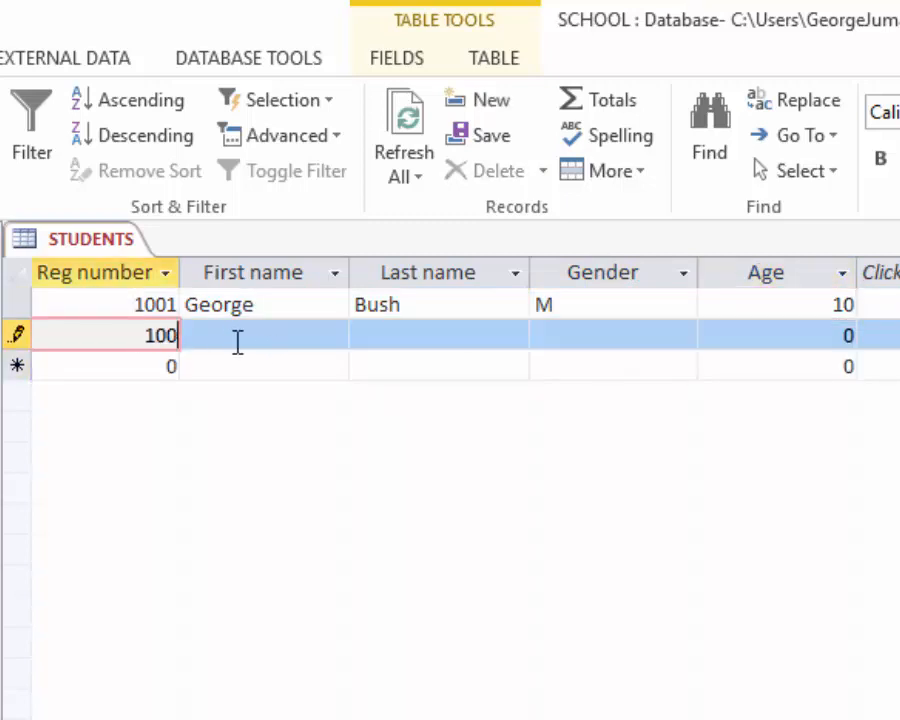
click(257, 334)
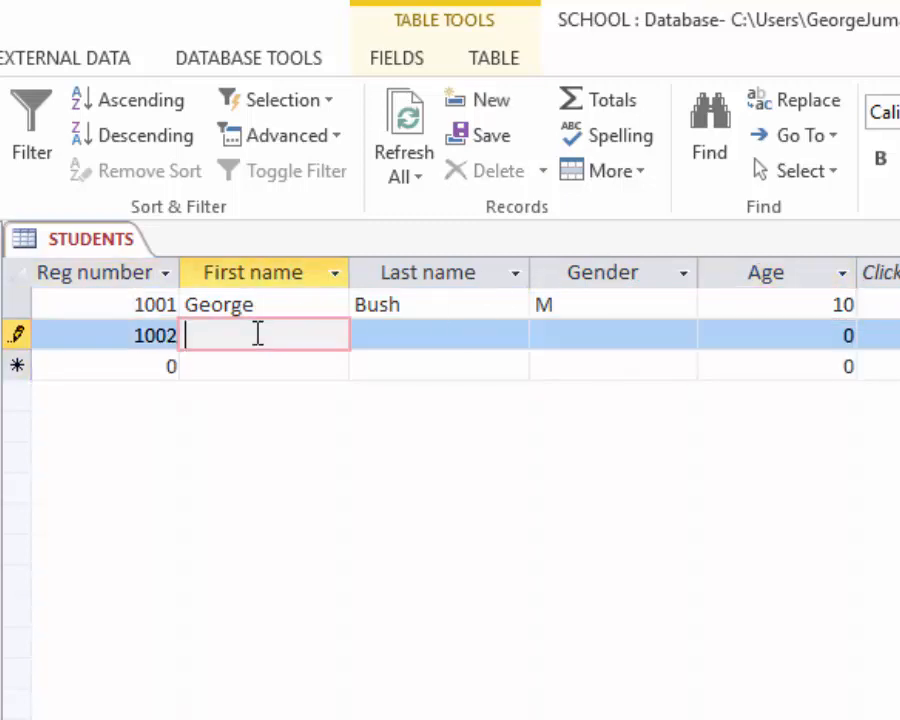
text(Hellena)
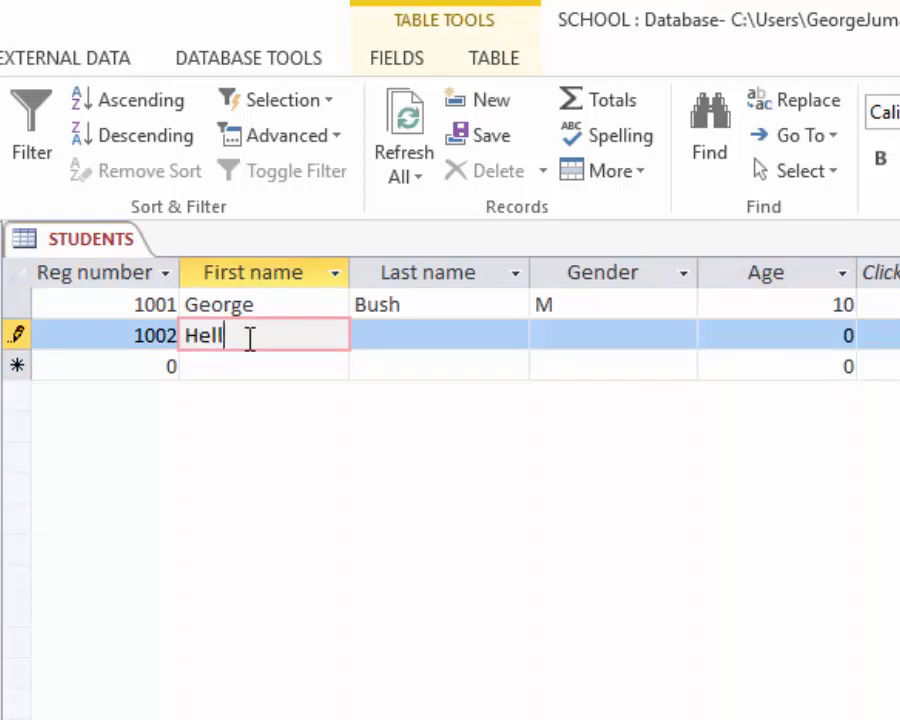
click(413, 334)
text(P)
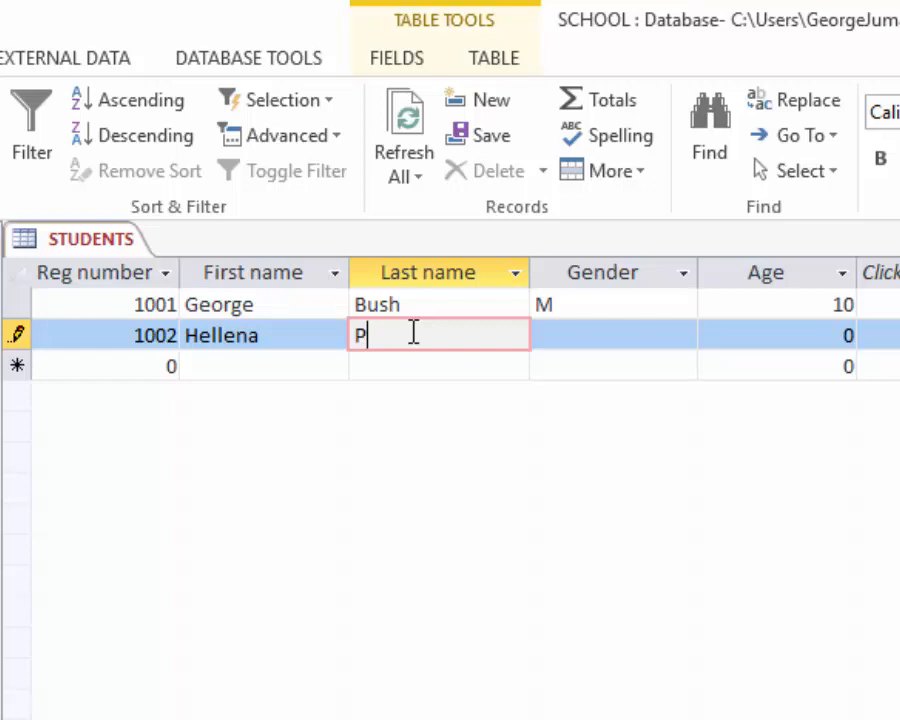
text(oshini)
click(569, 336)
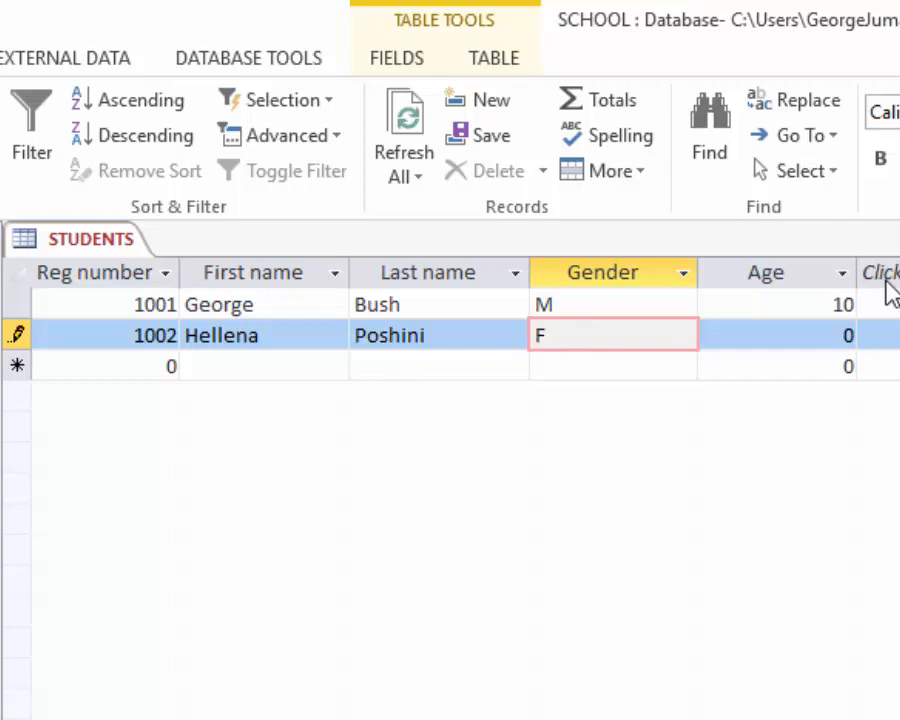
key(Tab)
text(12)
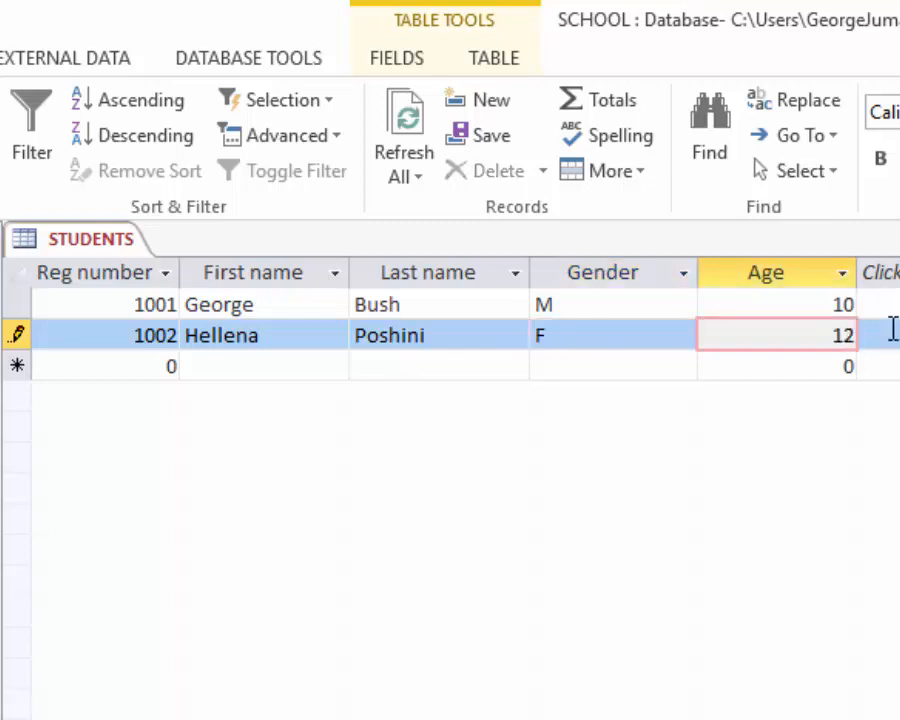
Enter the third student record with the student's registration number, first name and last name, gender M and age 14.
click(159, 364)
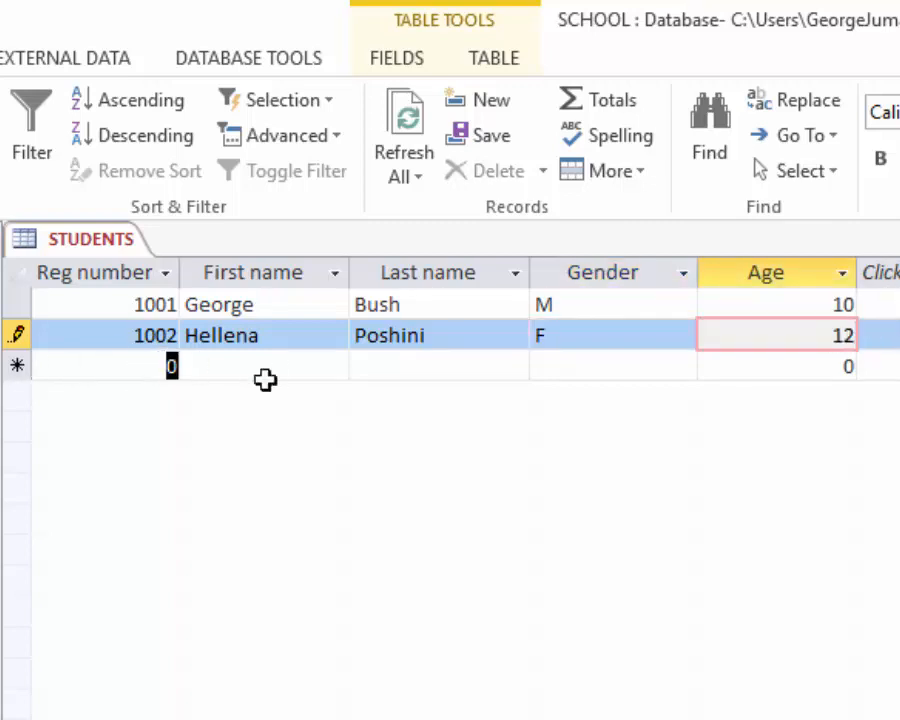
text(1003)
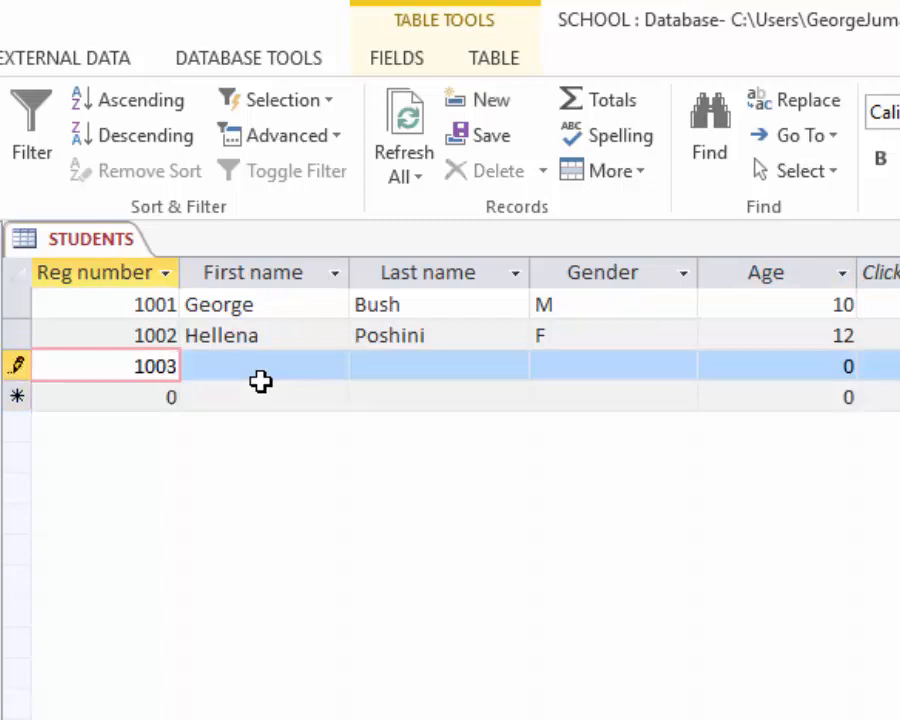
click(293, 361)
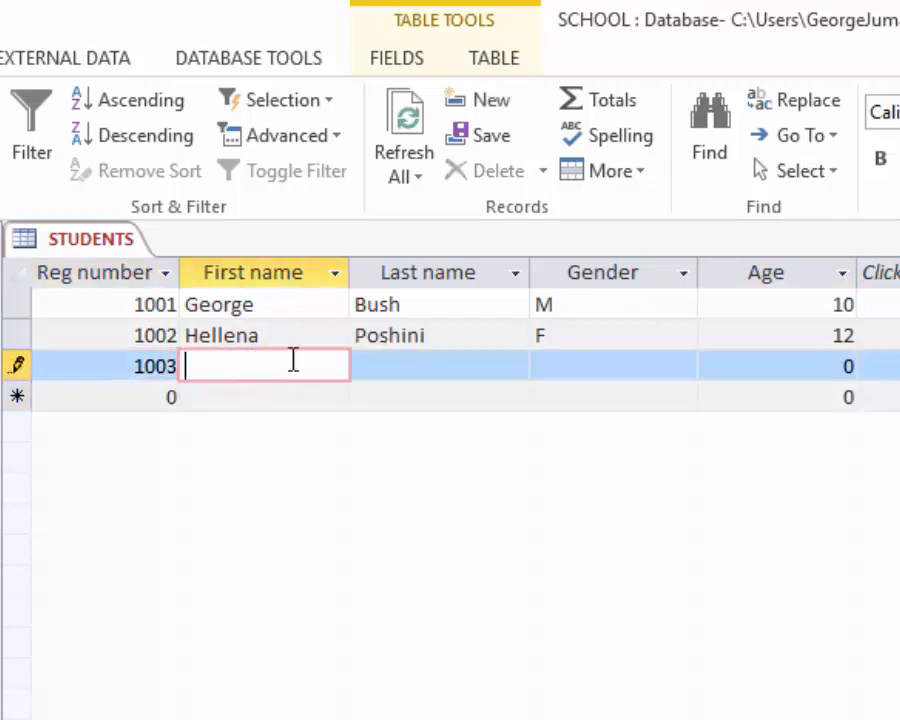
text(Kennedy)
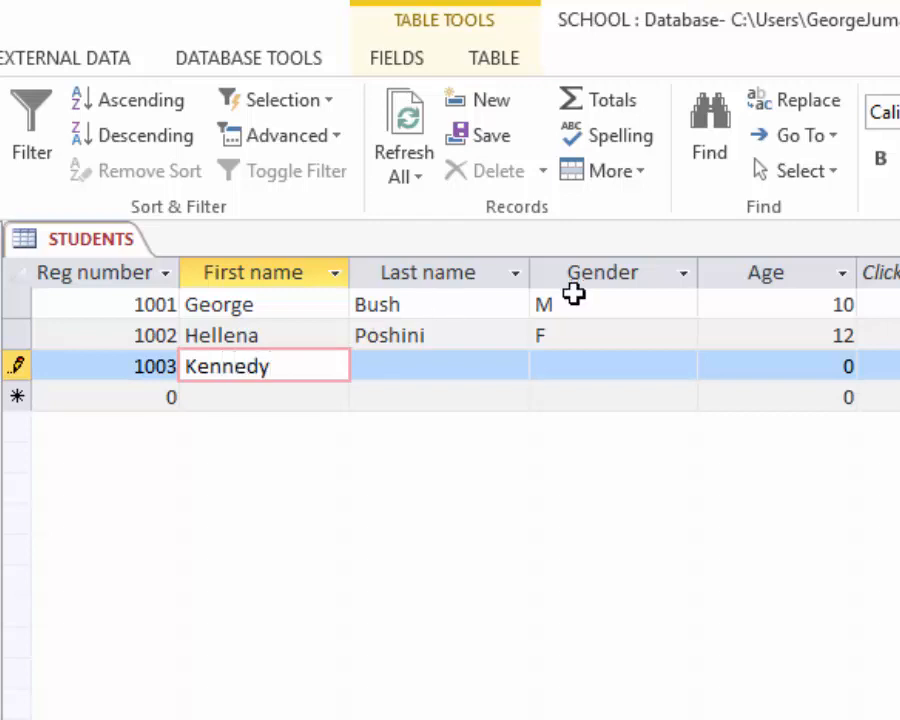
click(404, 363)
text(Jon)
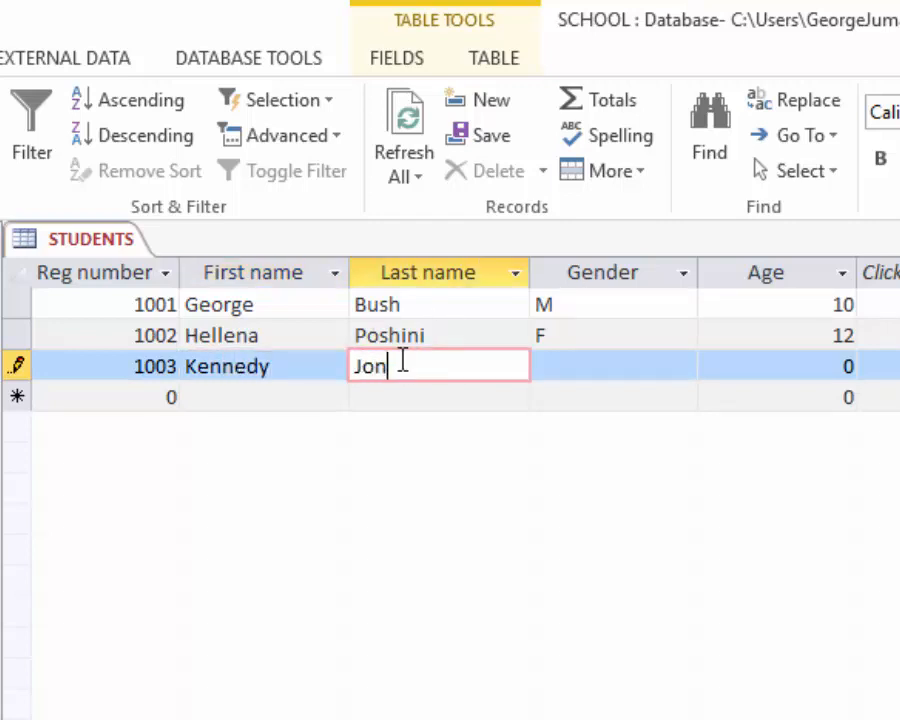
text(es)
click(576, 366)
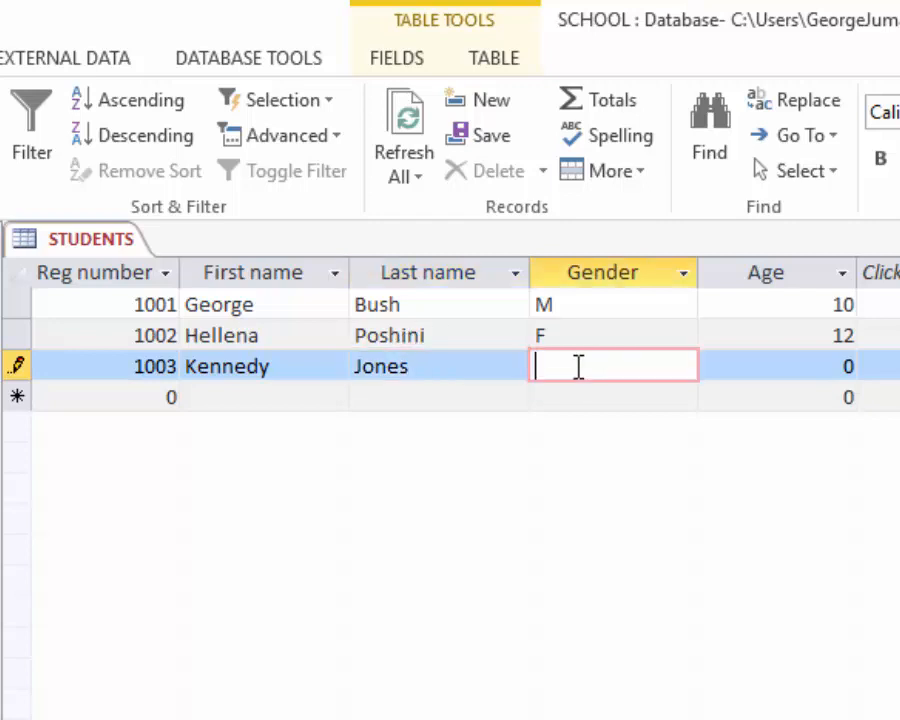
text(M)
click(832, 366)
double_click(832, 366)
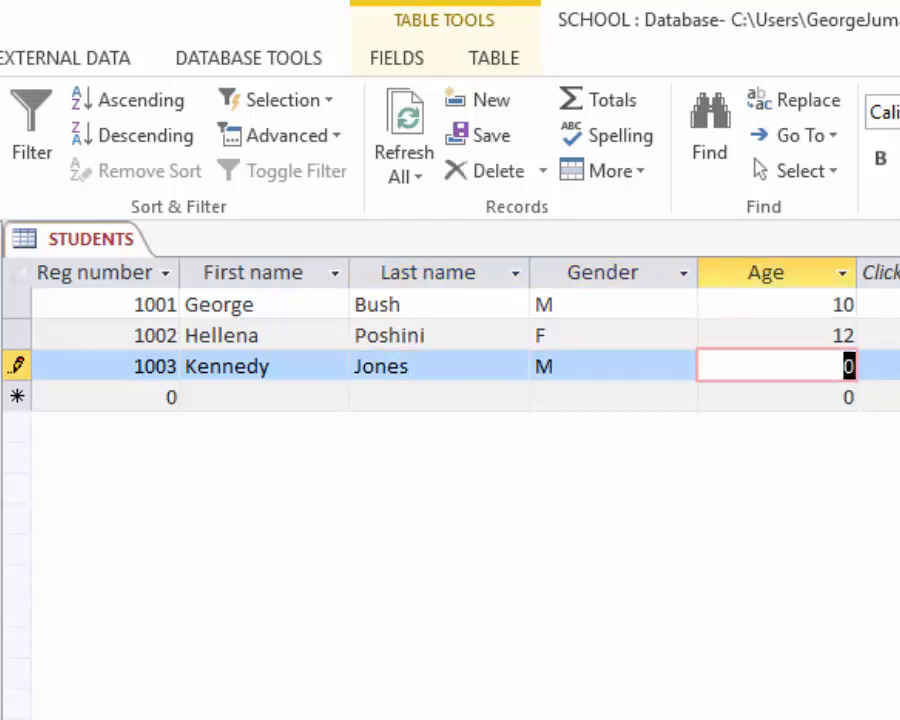
text(14)
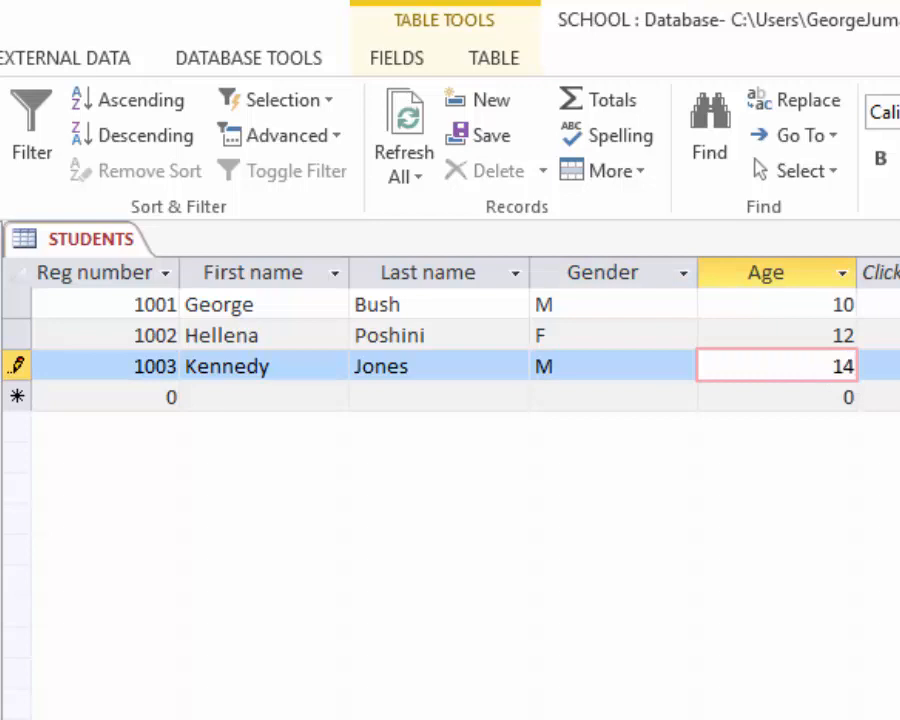
Enter the fourth student record with the student's registration number, first name and last name, gender F and age 11.
double_click(170, 397)
text(100)
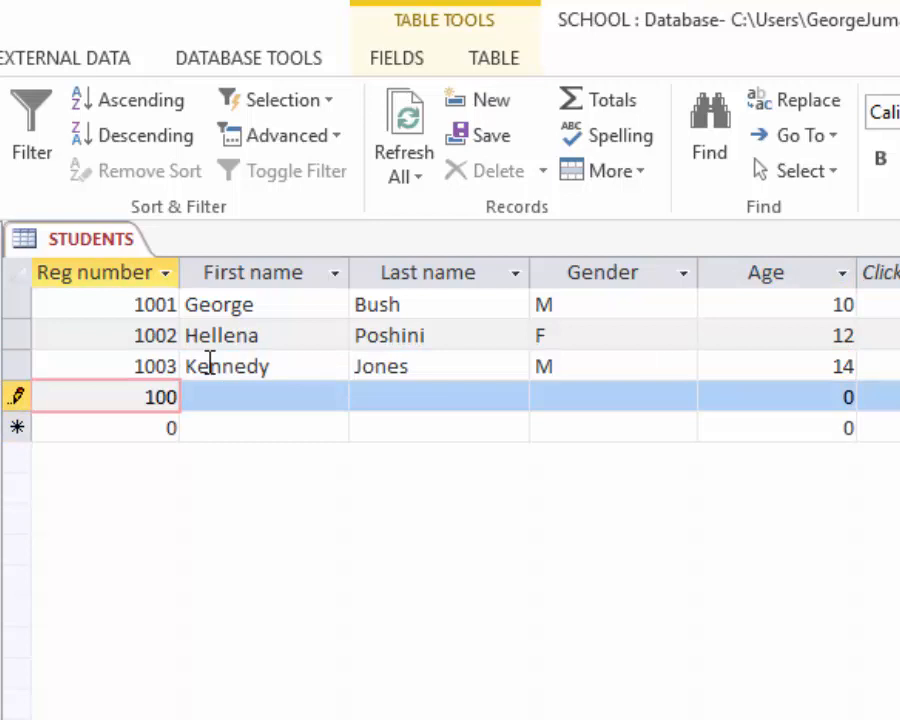
text(4)
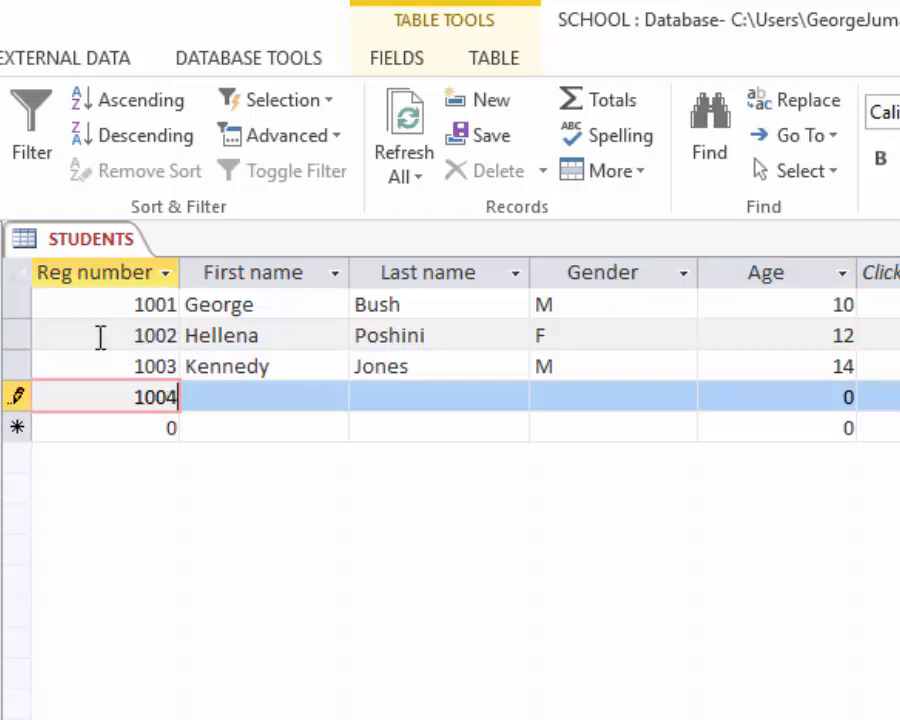
click(231, 396)
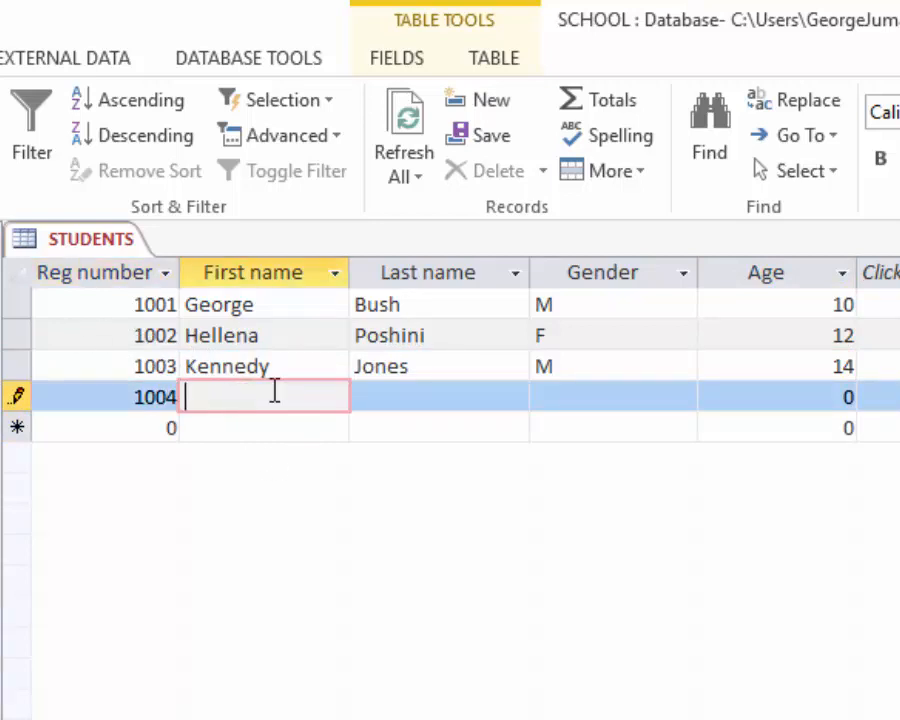
text(A)
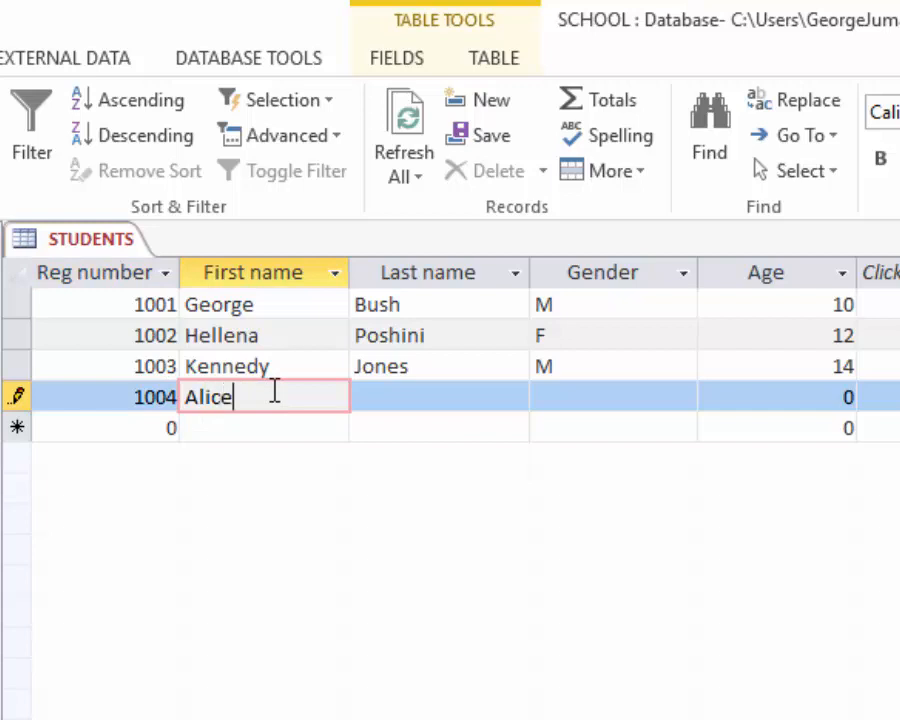
text(lice)
click(408, 393)
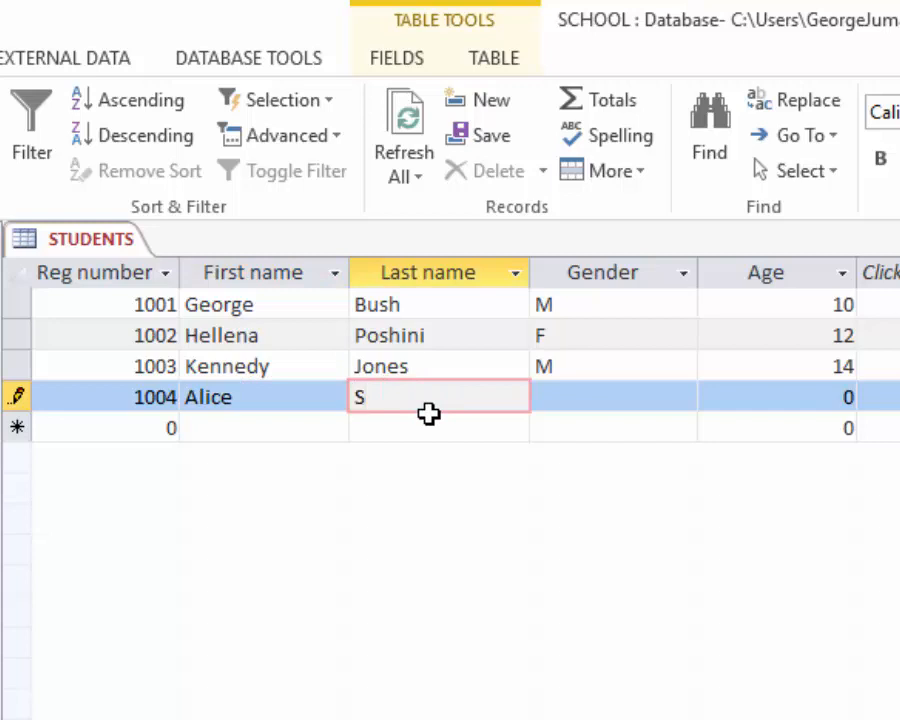
text(Shredw)
key(BackSpace)
text(d)
click(592, 398)
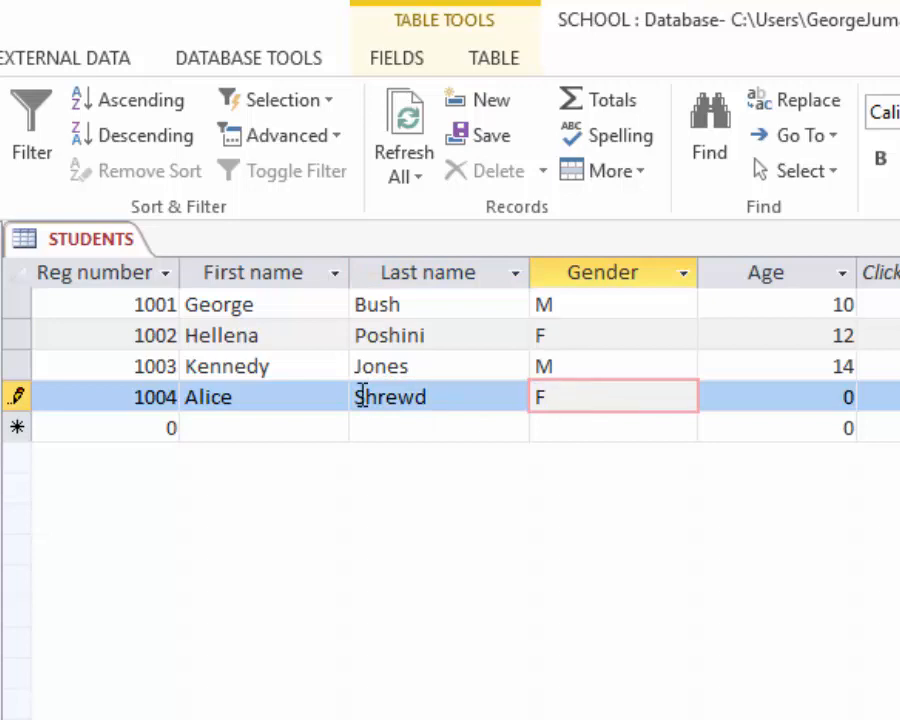
drag(837, 397, 853, 397)
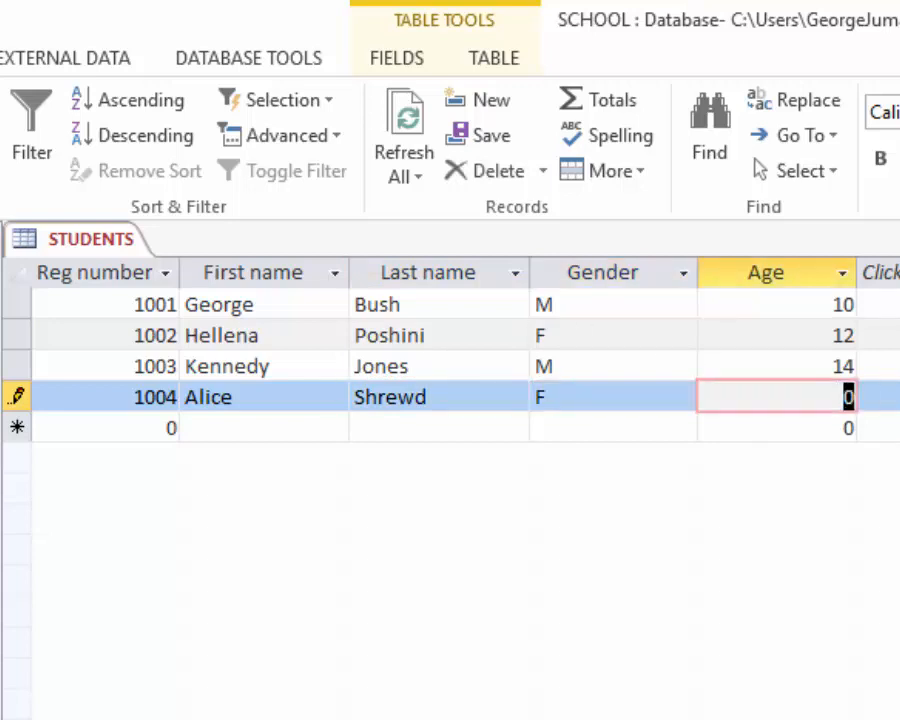
text(11)
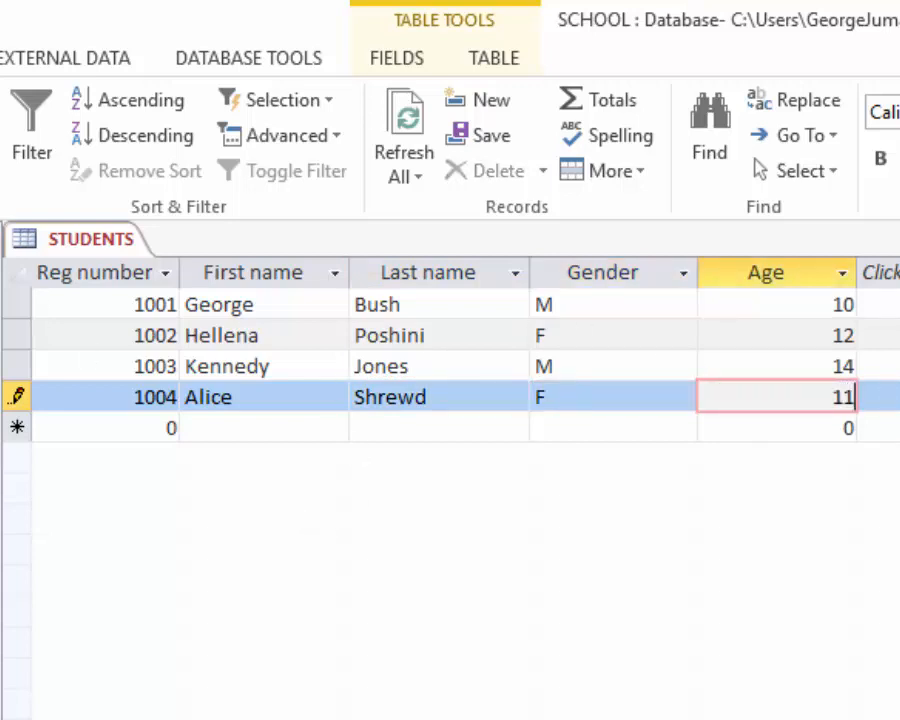
click(109, 300)
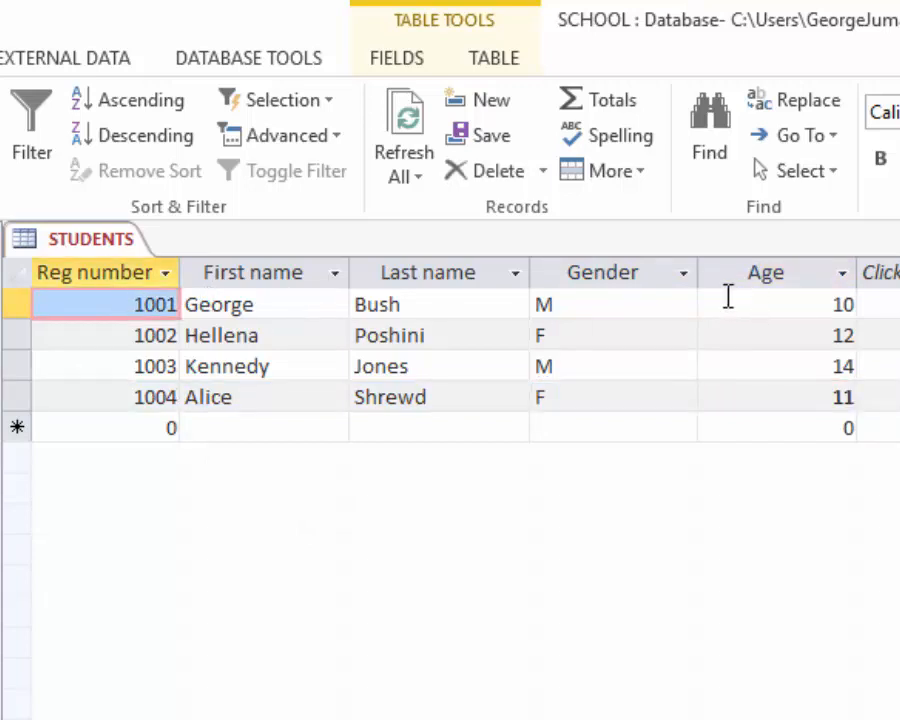
click(607, 303)
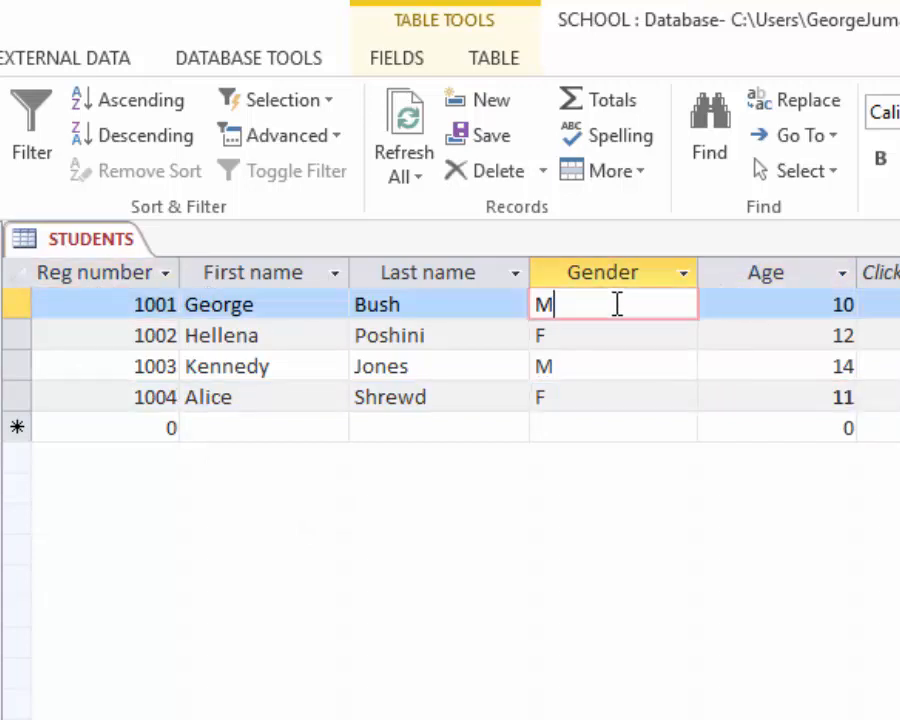
click(874, 336)
click(636, 368)
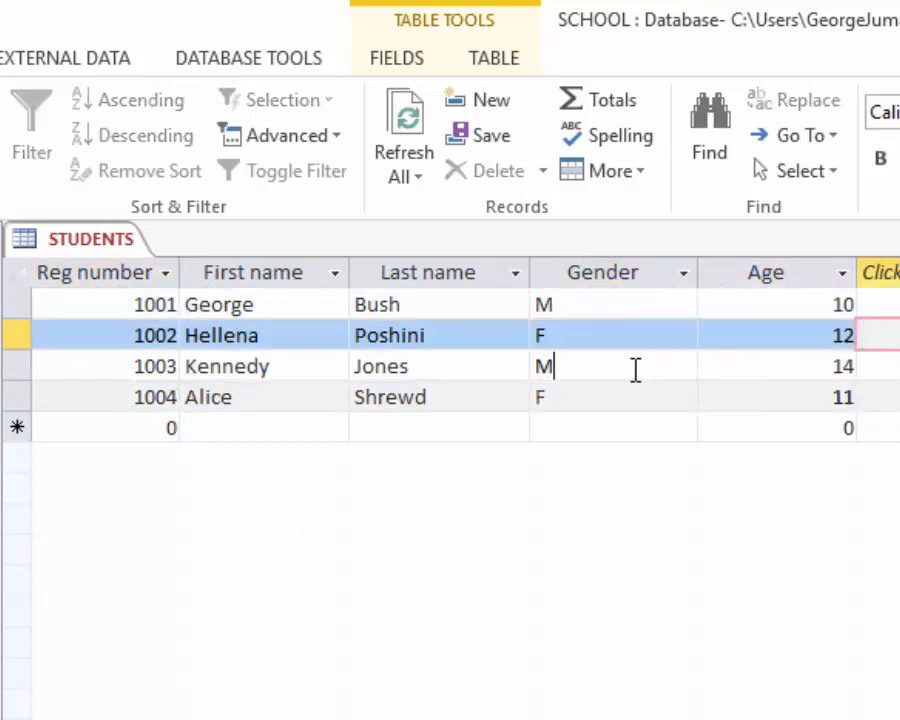
click(281, 301)
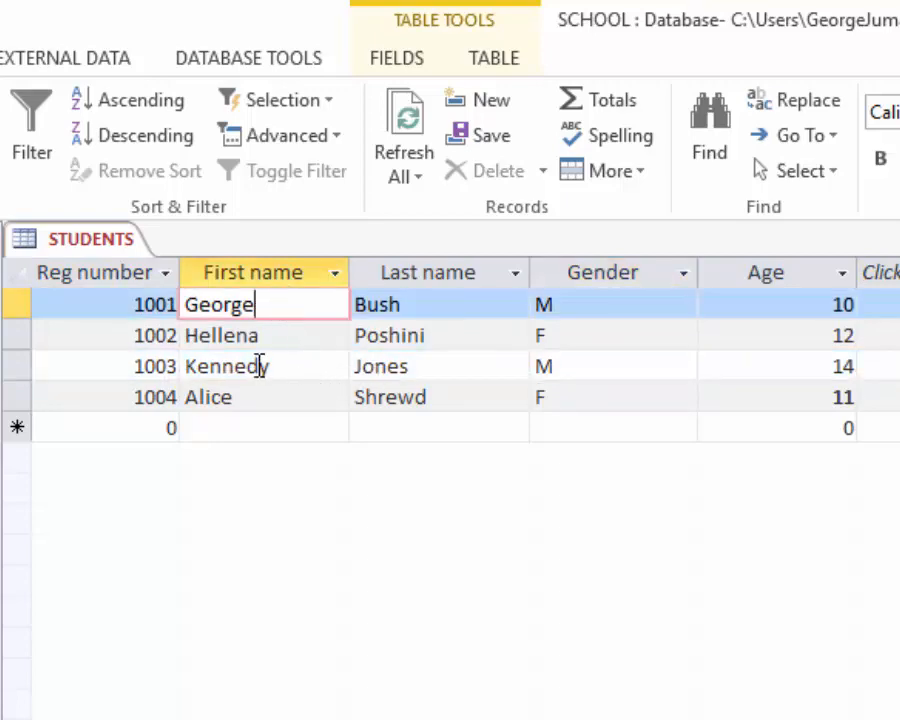
click(311, 367)
click(573, 379)
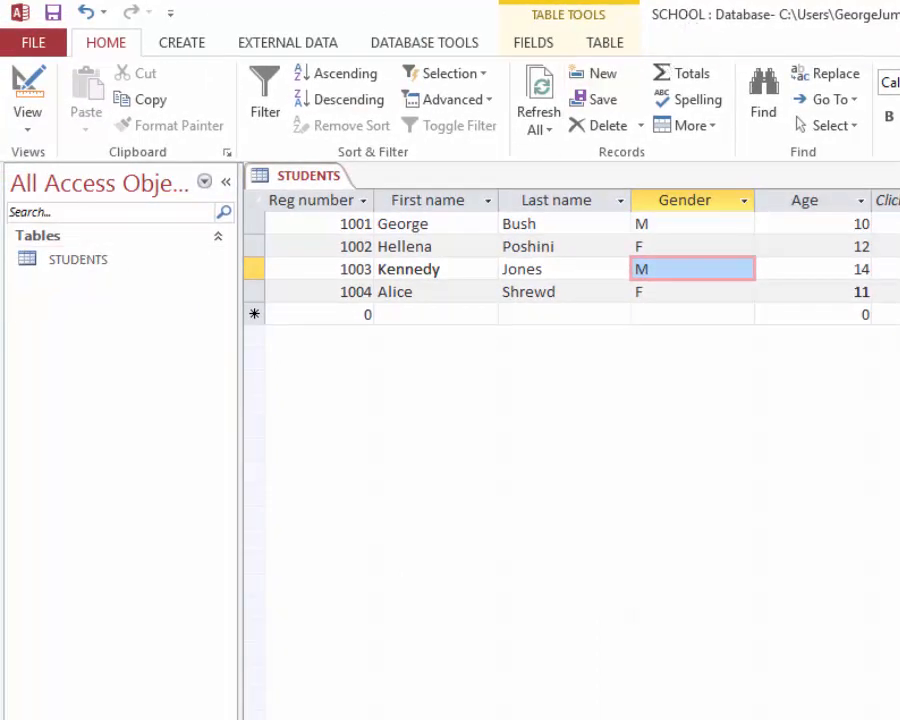
Close the SCHOOL database and save the layout changes to the STUDENTS table.
click(897, 176)
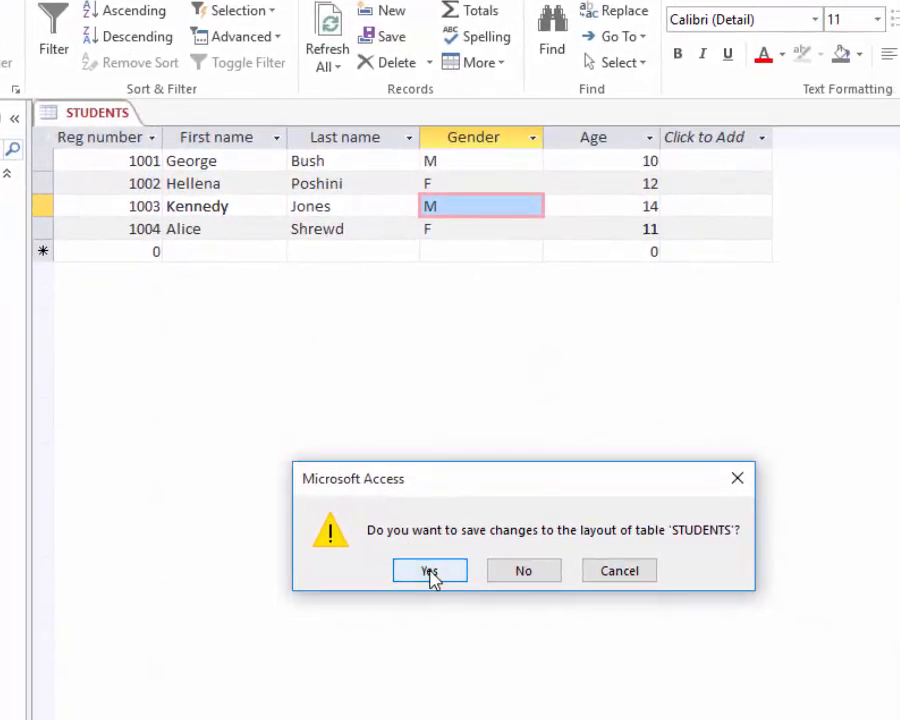
click(430, 571)
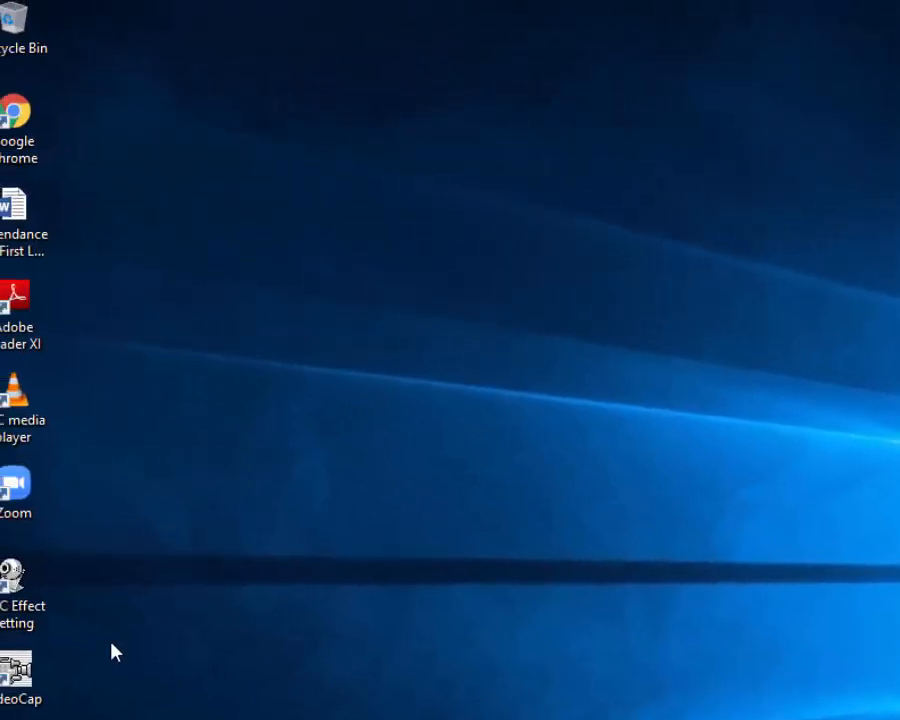
Move the SCHOOL database file to an open area of the desktop and reopen it in Access.
drag(178, 715, 391, 213)
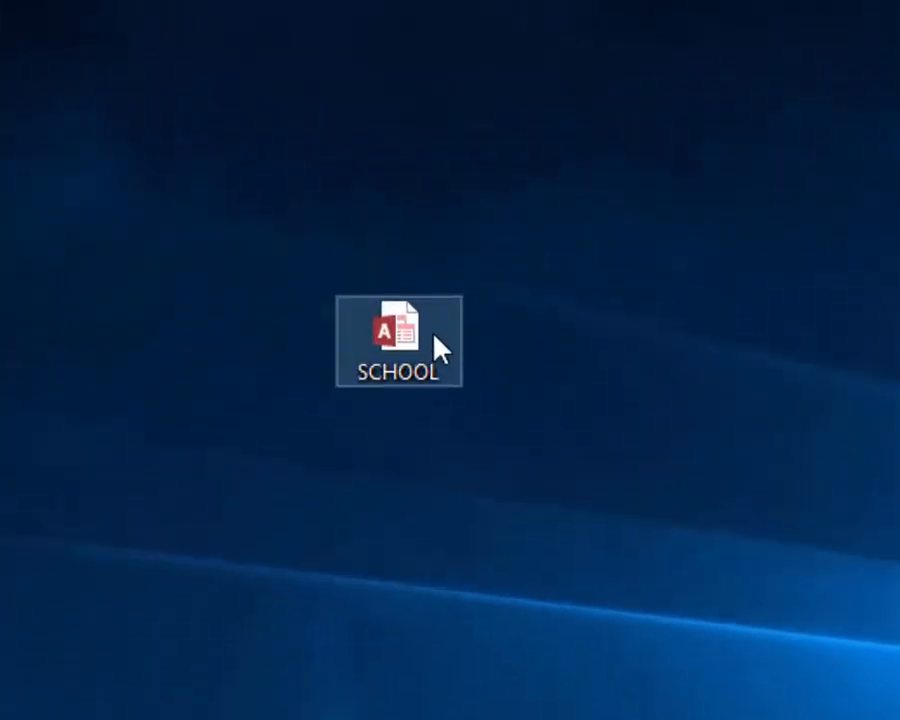
click(416, 333)
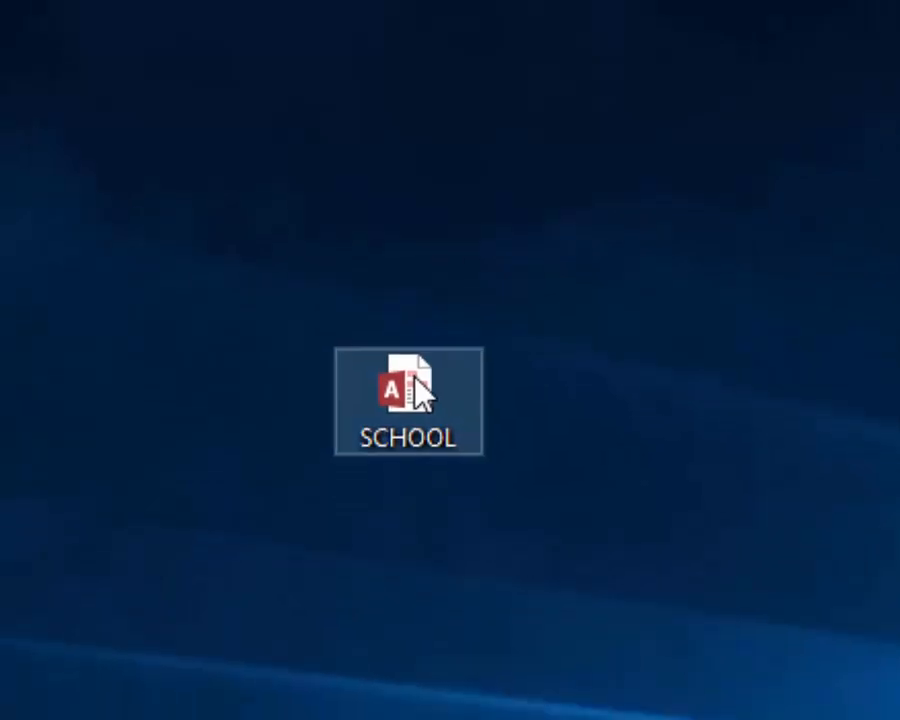
double_click(420, 392)
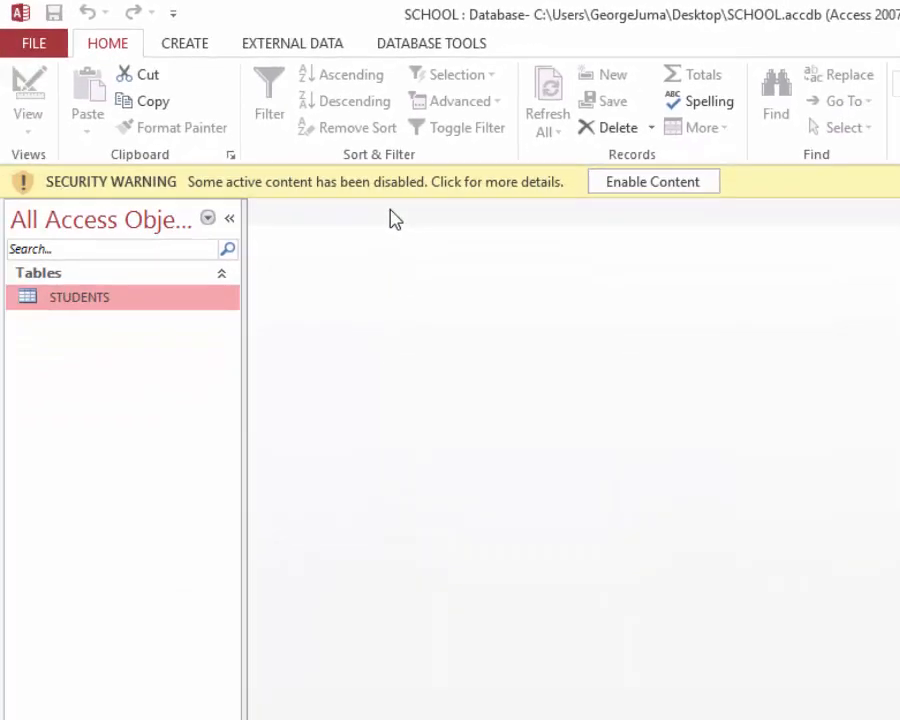
Enable the database's disabled active content and open the STUDENTS table in Datasheet View.
click(657, 187)
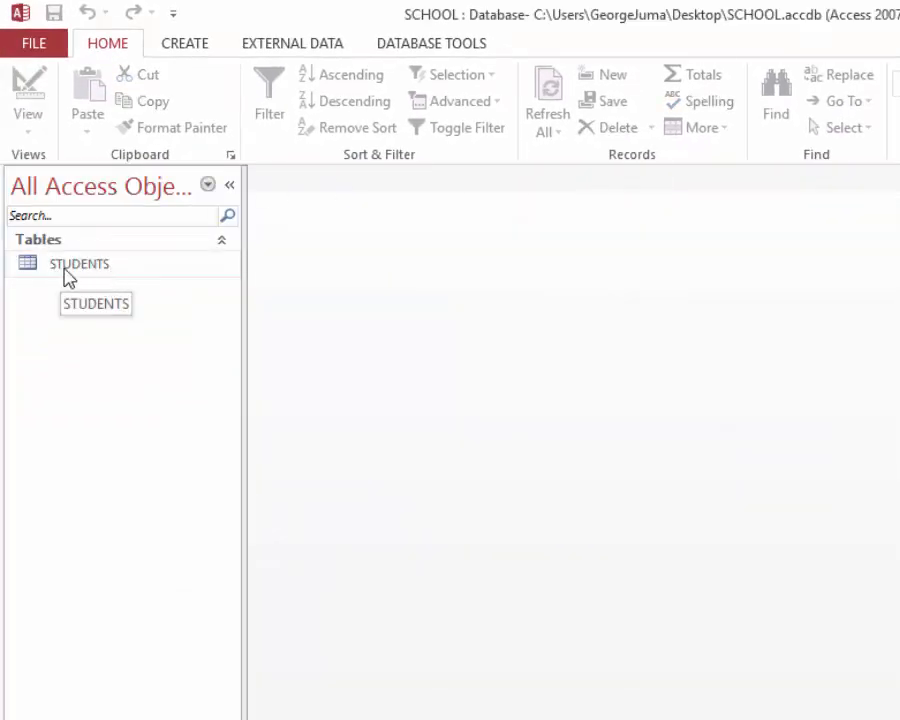
click(78, 266)
double_click(80, 266)
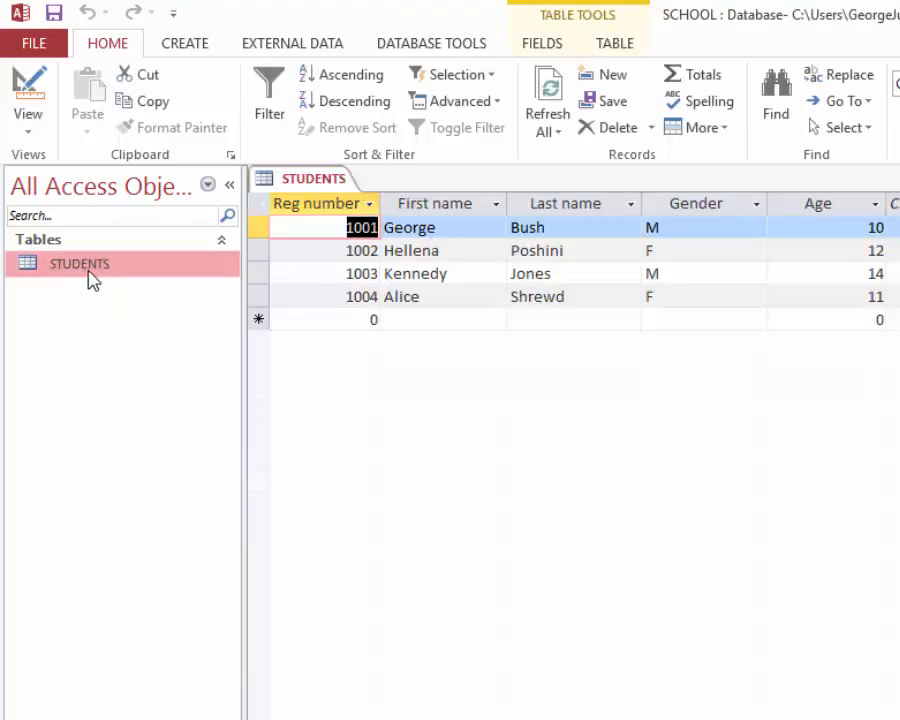